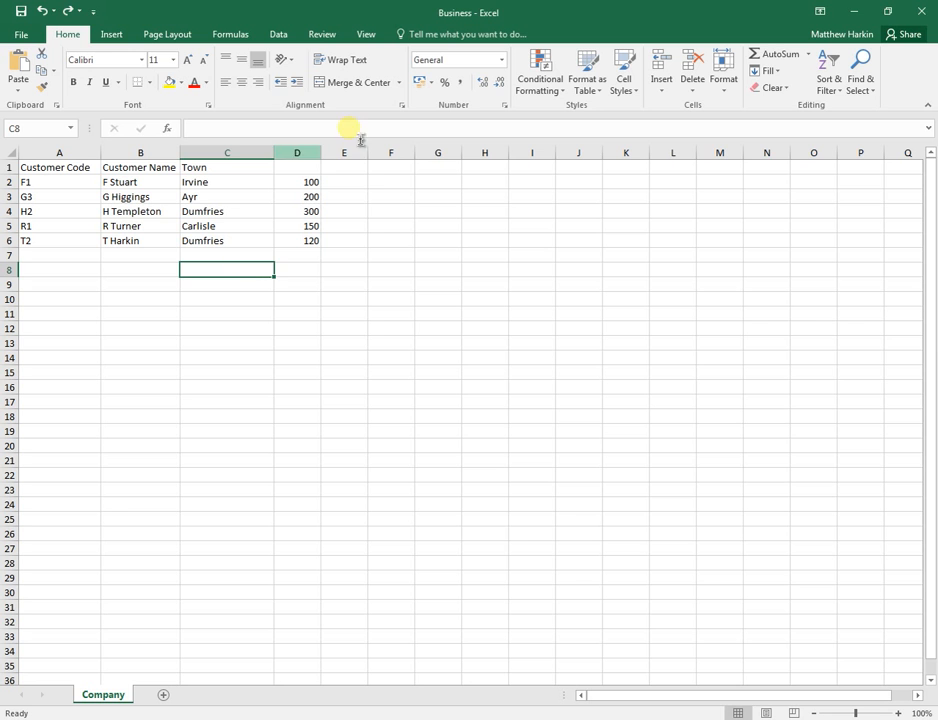
{"action": "left_click", "coordinate": [315, 169]}
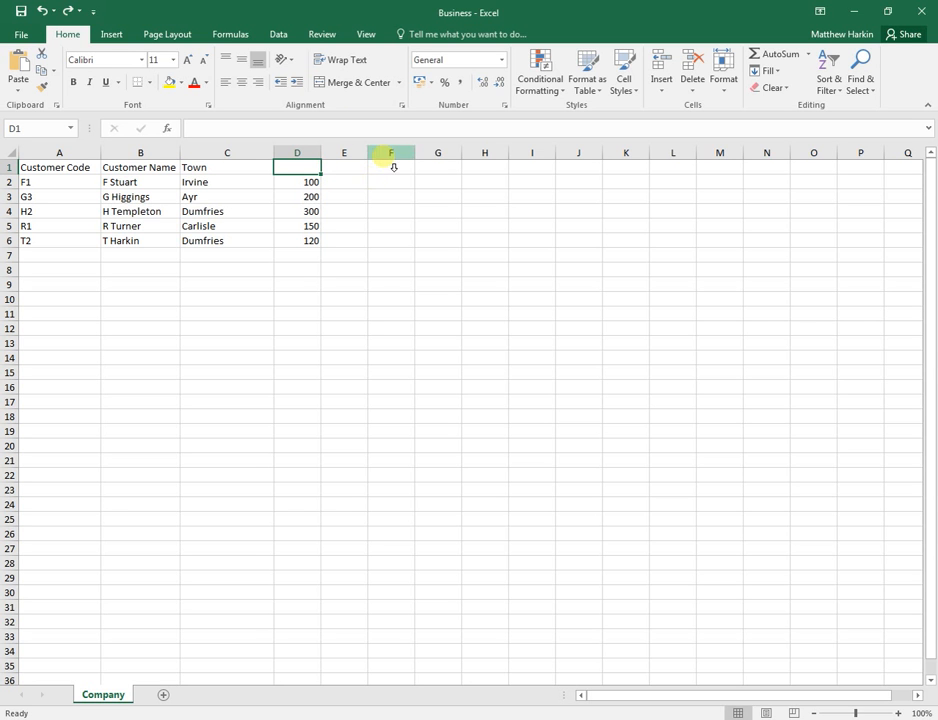
{"action": "left_click", "coordinate": [241, 184]}
{"action": "left_click", "coordinate": [248, 241], "text": "shift"}
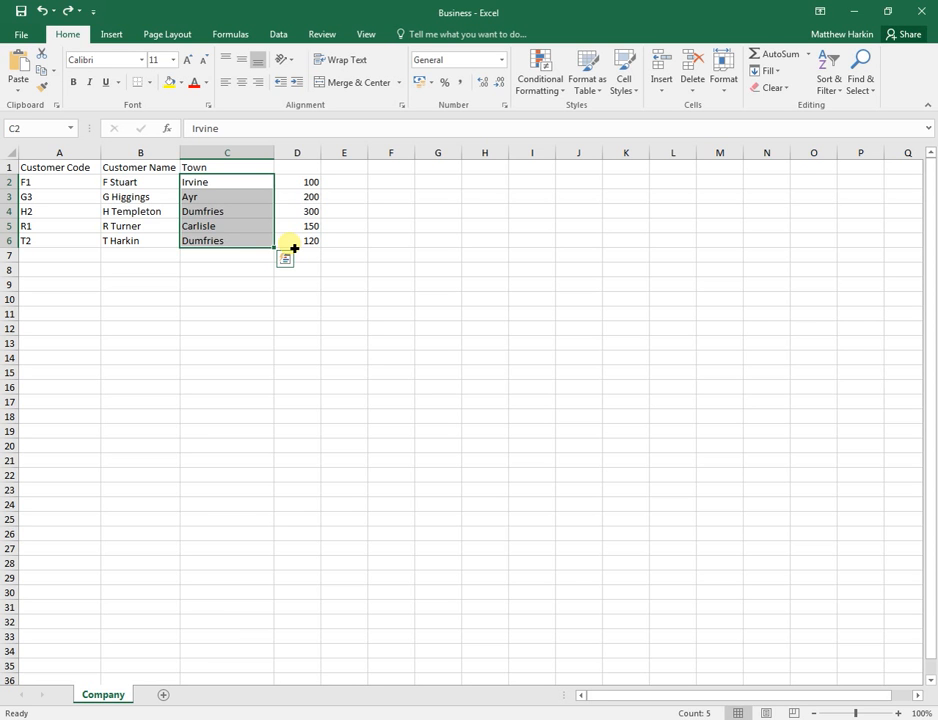
{"action": "left_click", "coordinate": [256, 276]}
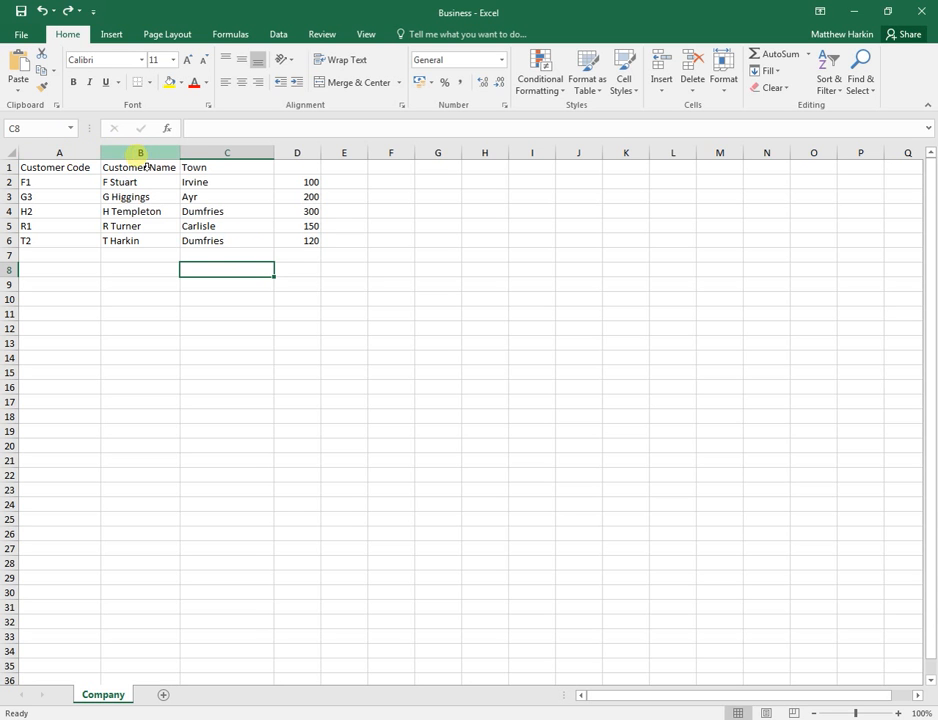
Step: Fit the widths of columns A to C to their contents and widen column D
{"action": "mouse_move", "coordinate": [102, 158]}
{"action": "left_mouse_down"}
{"action": "mouse_move", "coordinate": [65, 153]}
{"action": "mouse_move", "coordinate": [159, 156]}
{"action": "mouse_move", "coordinate": [94, 157]}
{"action": "left_mouse_up"}
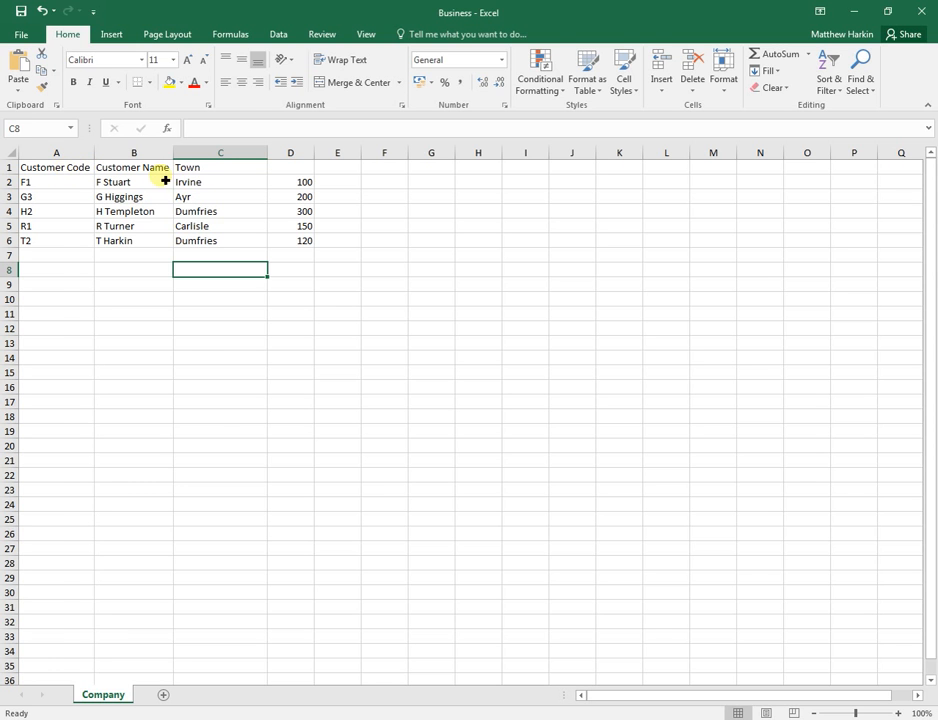
{"action": "left_click_drag", "start_coordinate": [181, 157], "coordinate": [181, 157]}
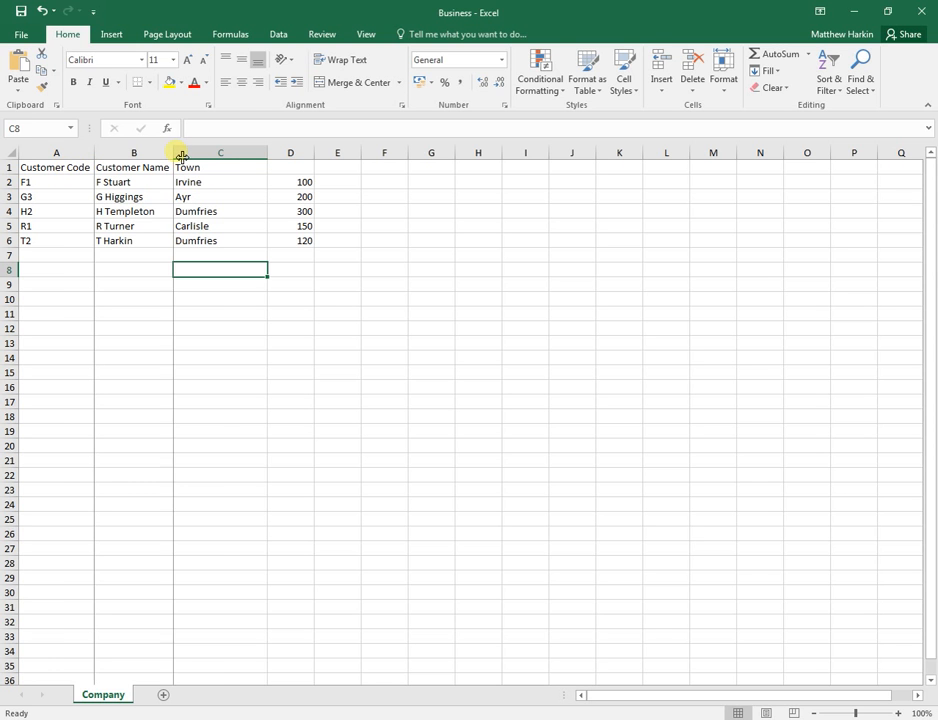
{"action": "double_click", "coordinate": [268, 156]}
{"action": "left_click_drag", "start_coordinate": [272, 158], "coordinate": [239, 174]}
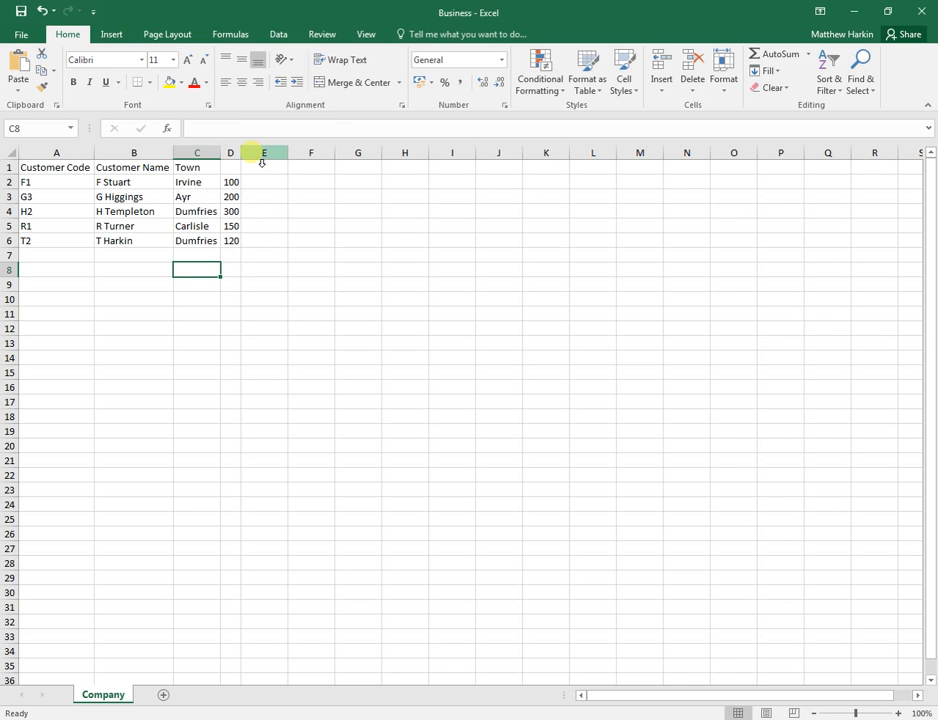
{"action": "left_click_drag", "start_coordinate": [247, 155], "coordinate": [305, 160]}
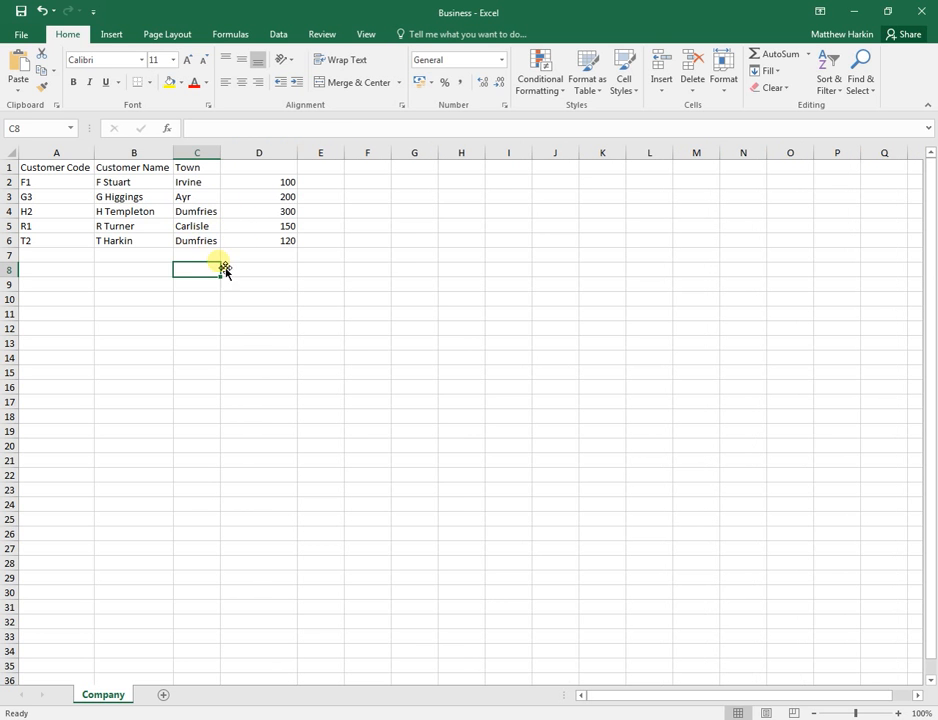
Step: Count the numeric values of column D in cell D8 with the formula =COUNT(D2:D6)
{"action": "left_click", "coordinate": [256, 272]}
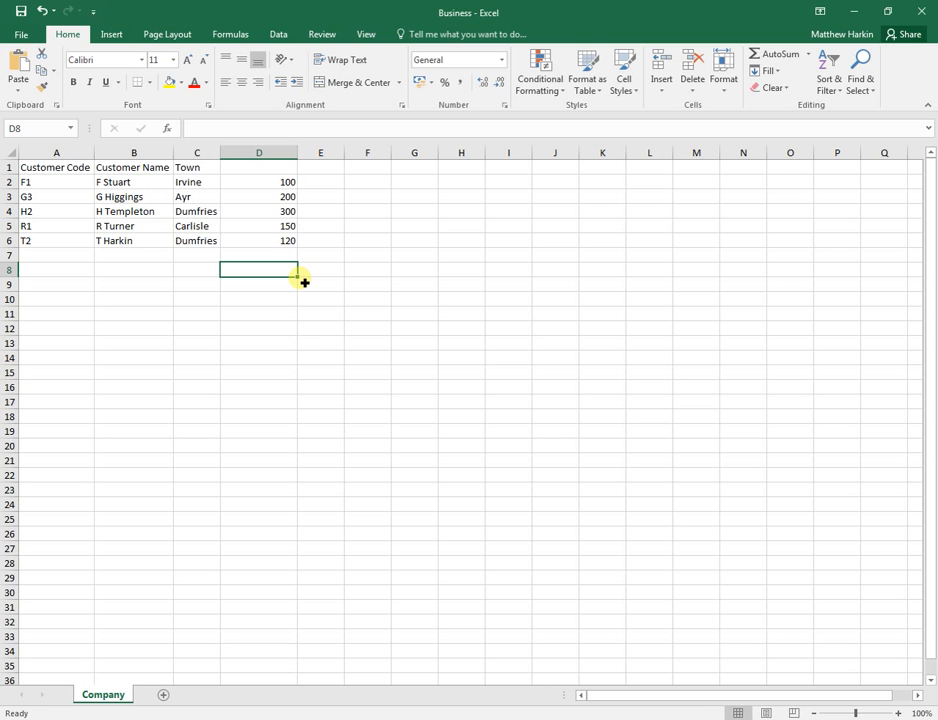
{"action": "type", "text": "="}
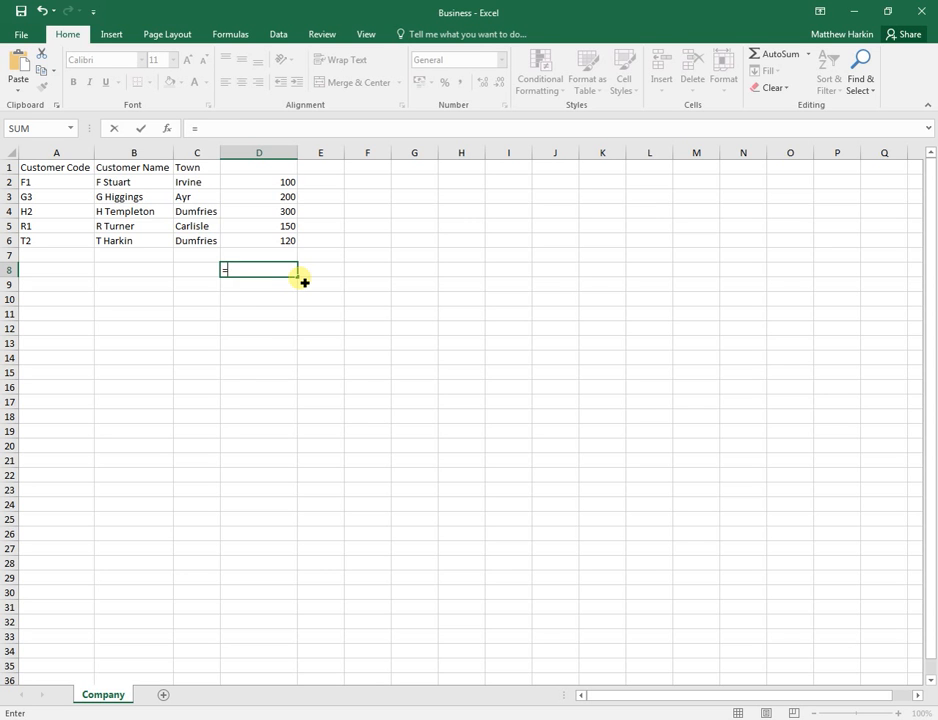
{"action": "type", "text": "count"}
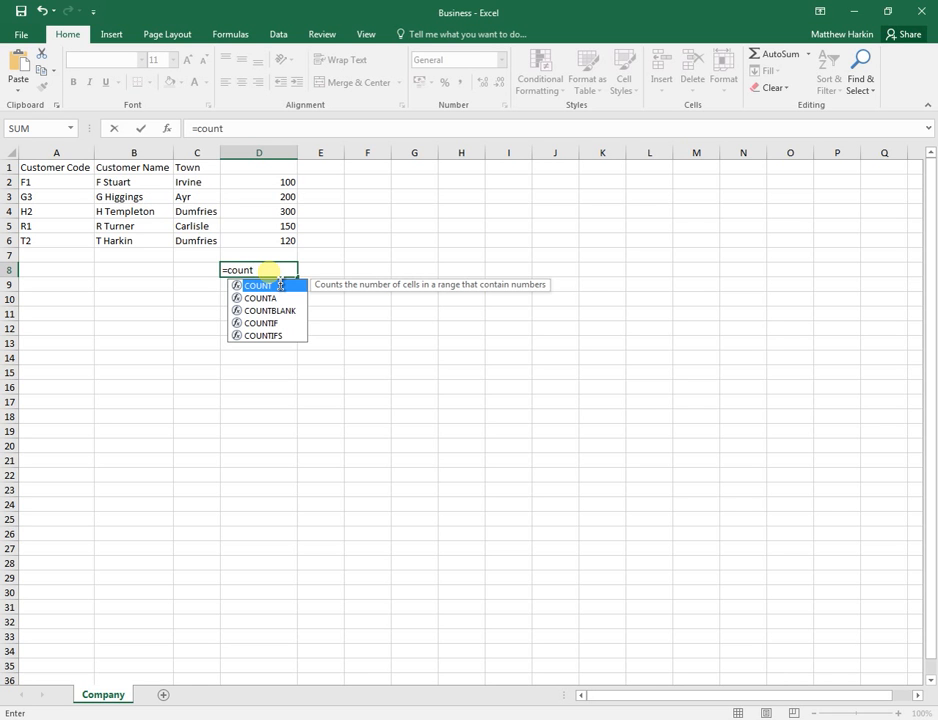
{"action": "type", "text": "("}
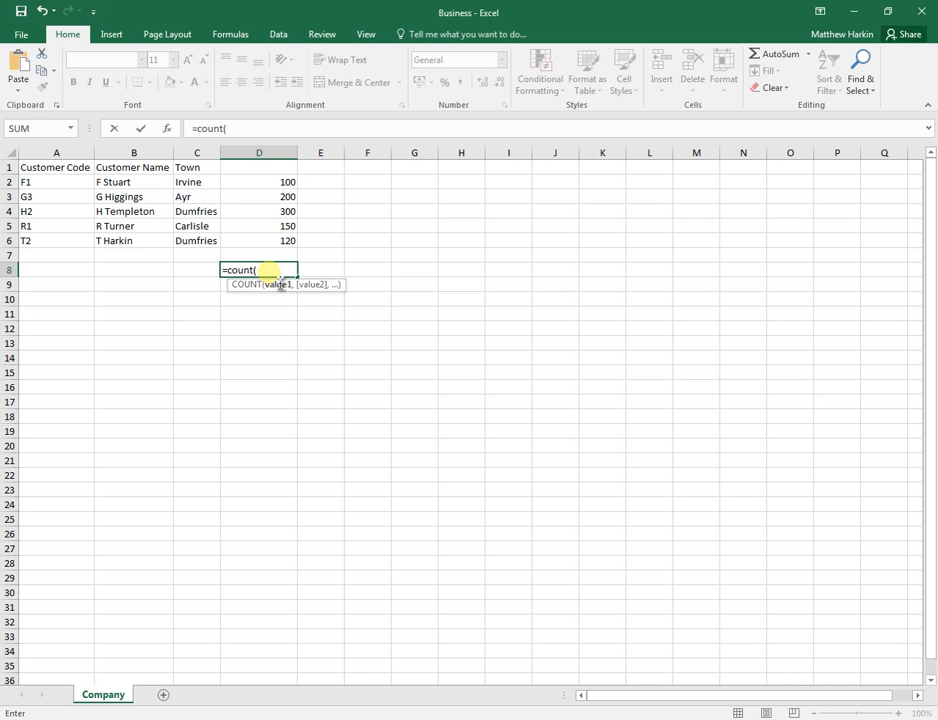
{"action": "left_click", "coordinate": [277, 184]}
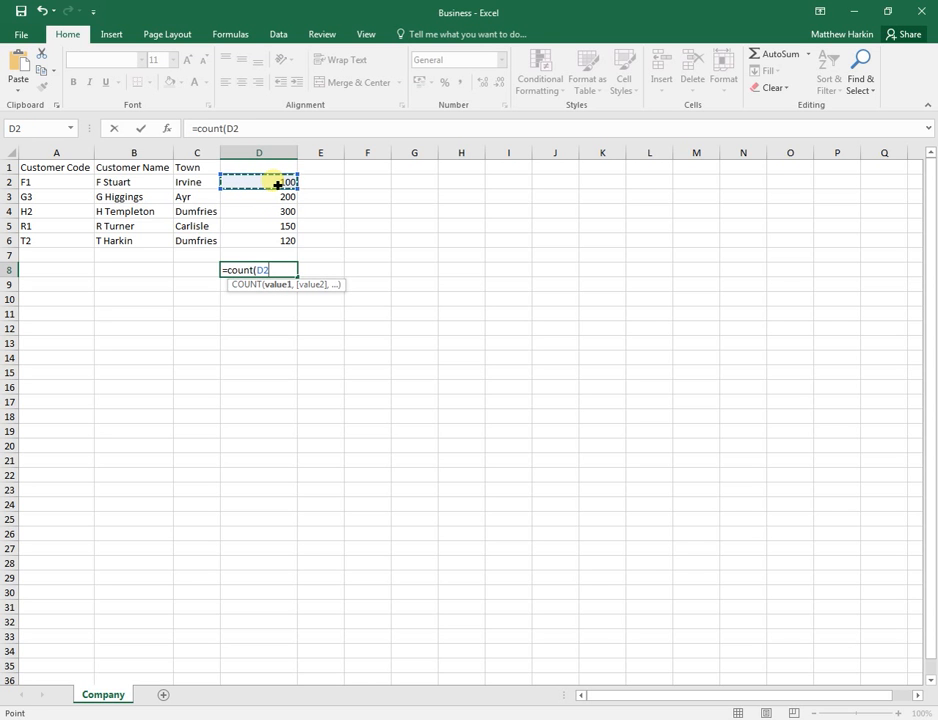
{"action": "left_click_drag", "start_coordinate": [277, 184], "coordinate": [275, 247]}
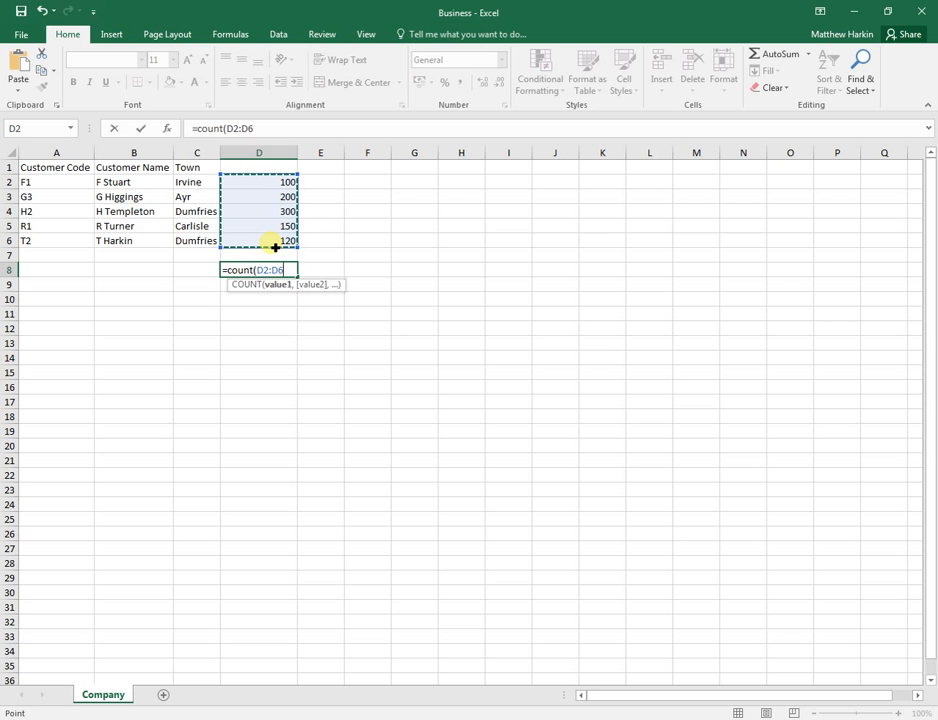
{"action": "type", "text": ")"}
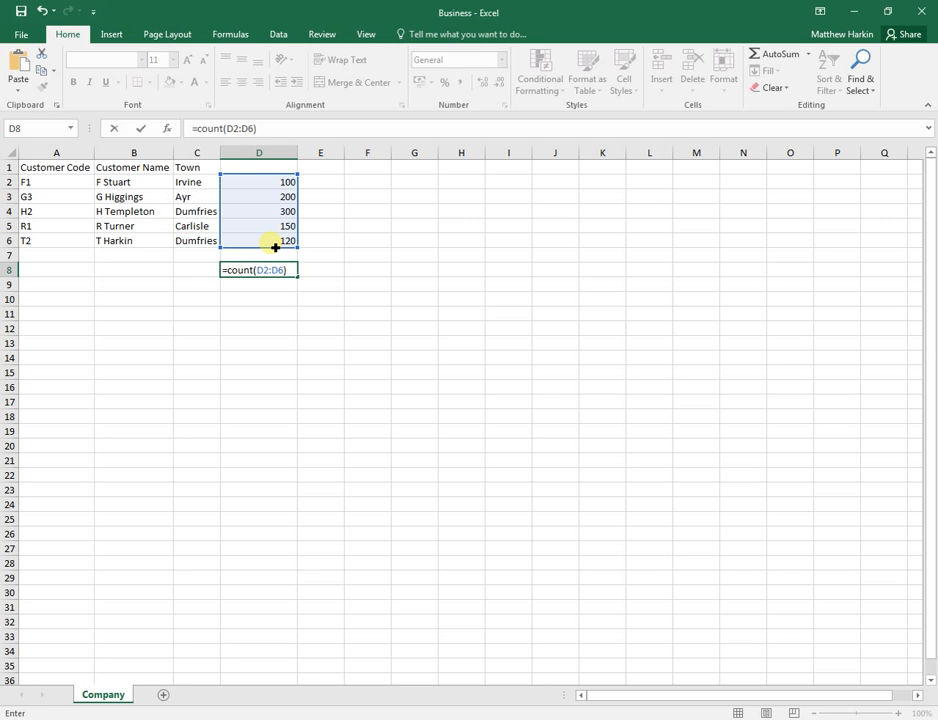
{"action": "key", "text": "Return"}
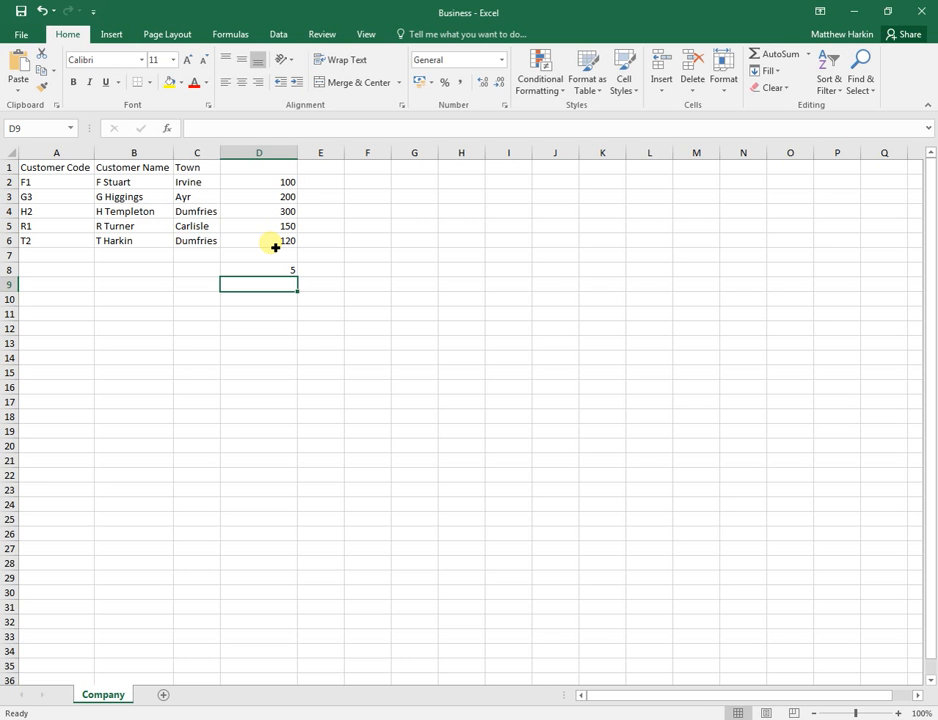
Step: Try to count the town entries in cell C8 with the formula =COUNT(C2:C6)
{"action": "key", "text": "Up"}
{"action": "key", "text": "Left"}
{"action": "type", "text": "="}
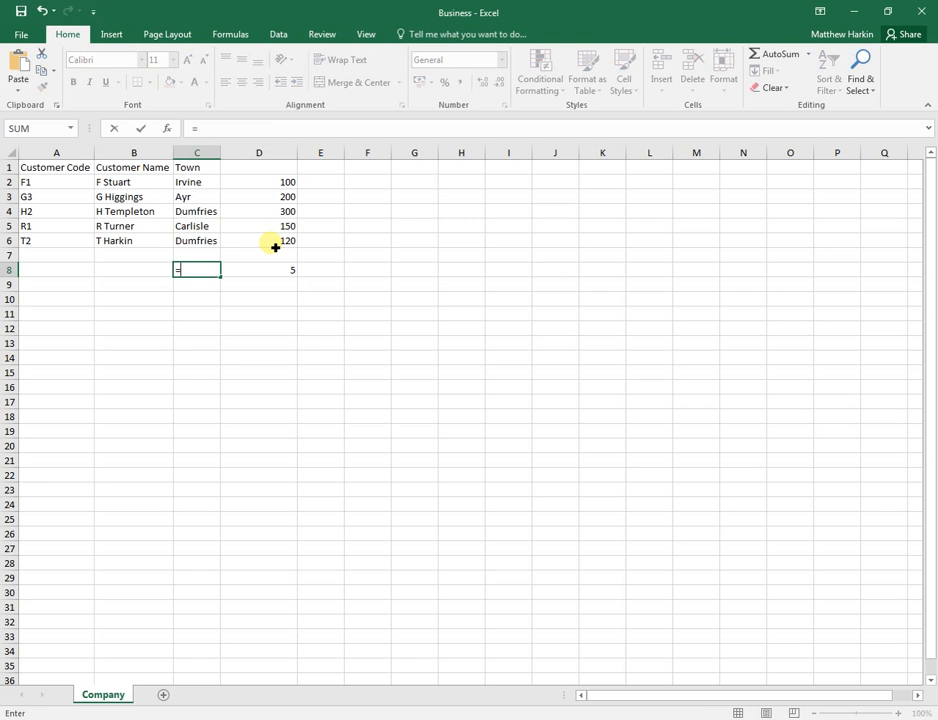
{"action": "type", "text": "count"}
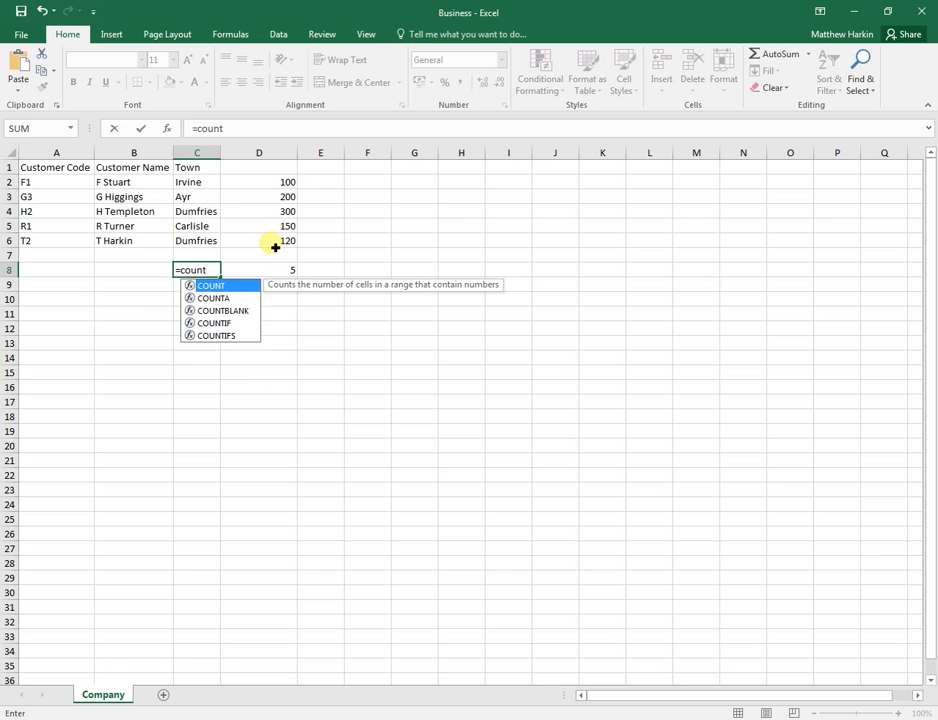
{"action": "type", "text": "("}
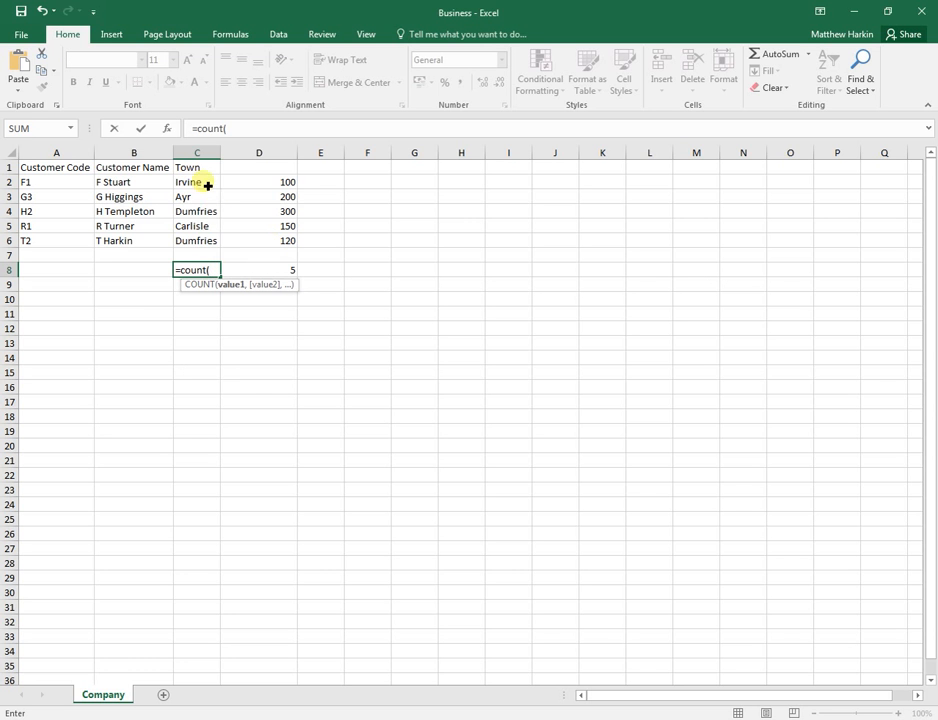
{"action": "left_click_drag", "start_coordinate": [207, 182], "coordinate": [208, 246]}
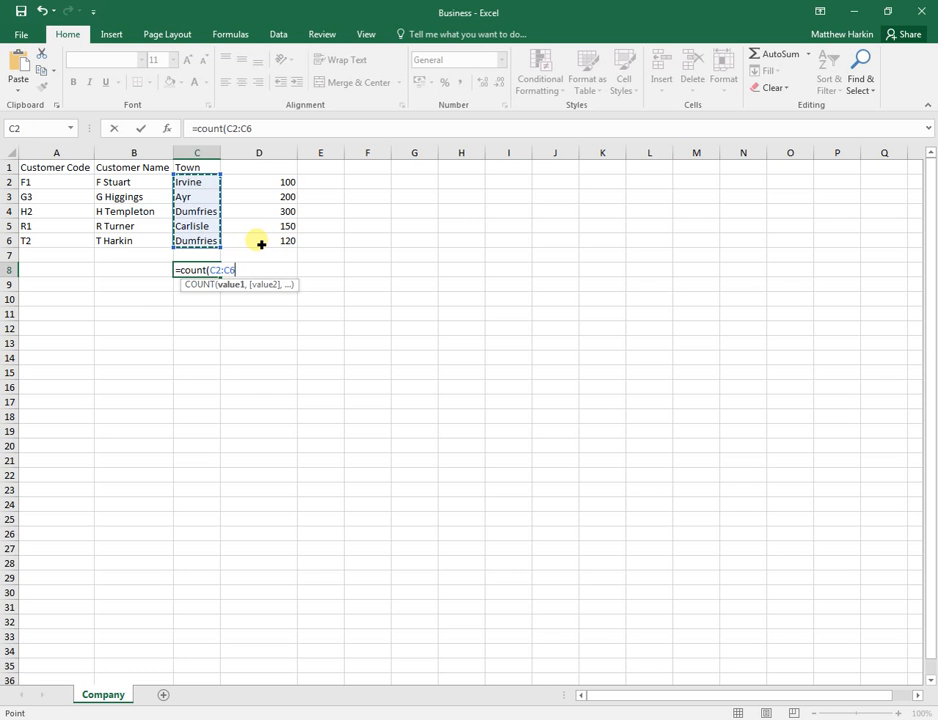
{"action": "type", "text": ")"}
{"action": "key", "text": "Return"}
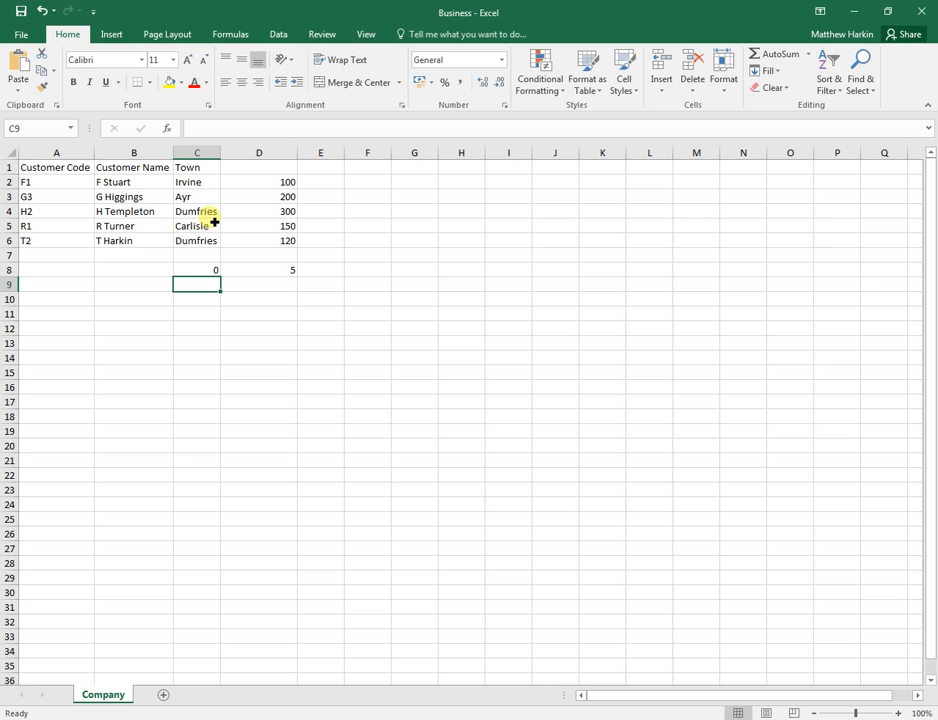
Step: Replace the formula in C8 with a COUNTA formula over the town entries C2:C6
{"action": "key", "text": "Up"}
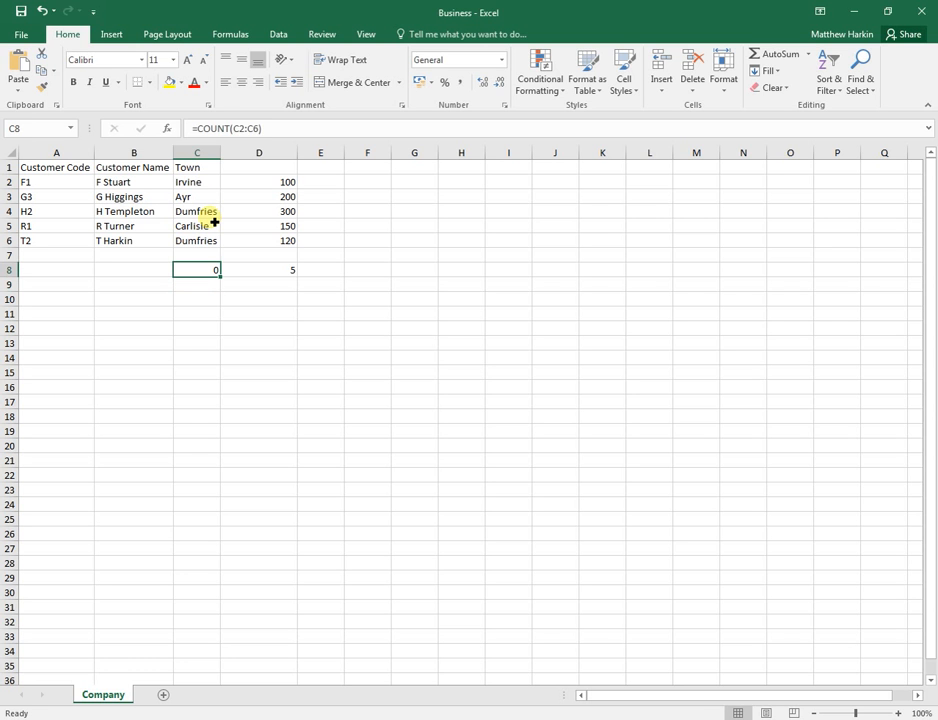
{"action": "key", "text": "Delete"}
{"action": "type", "text": "=count"}
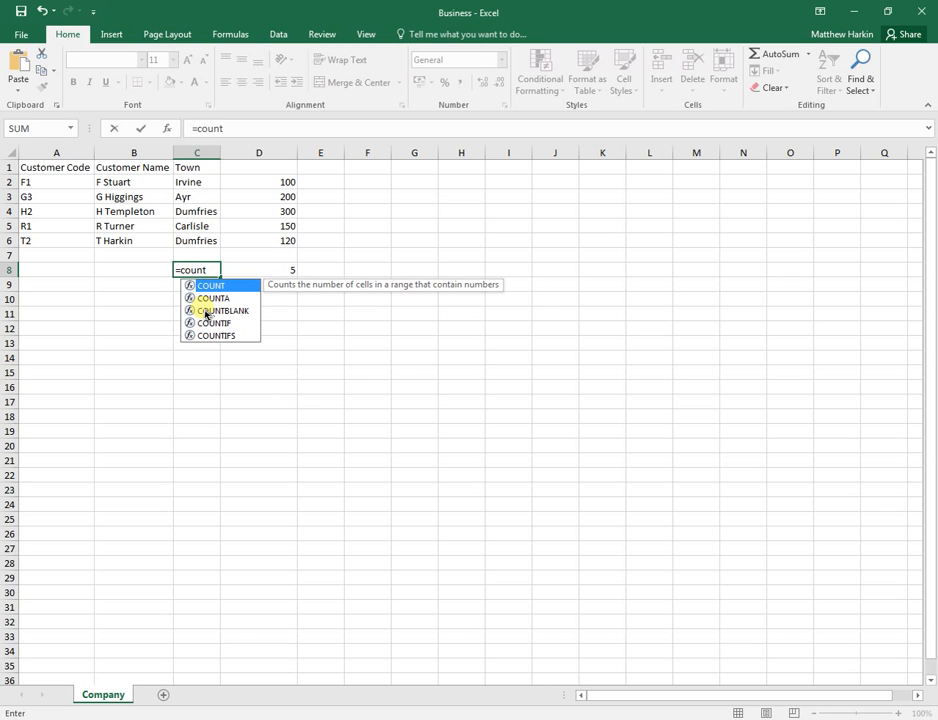
{"action": "key", "text": "Down"}
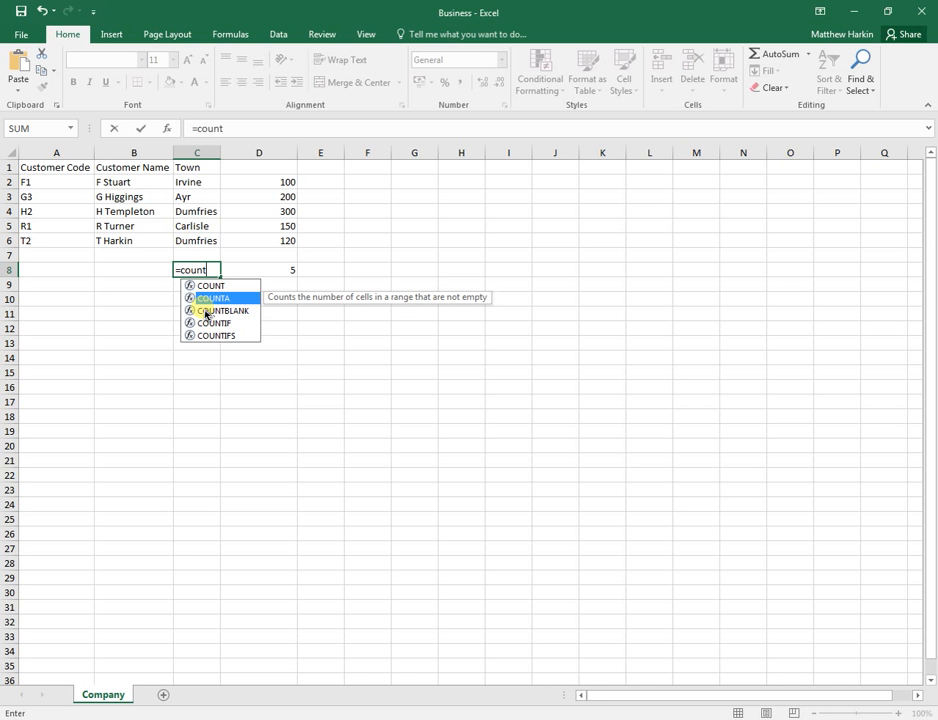
{"action": "type", "text": "("}
{"action": "key", "text": "BackSpace"}
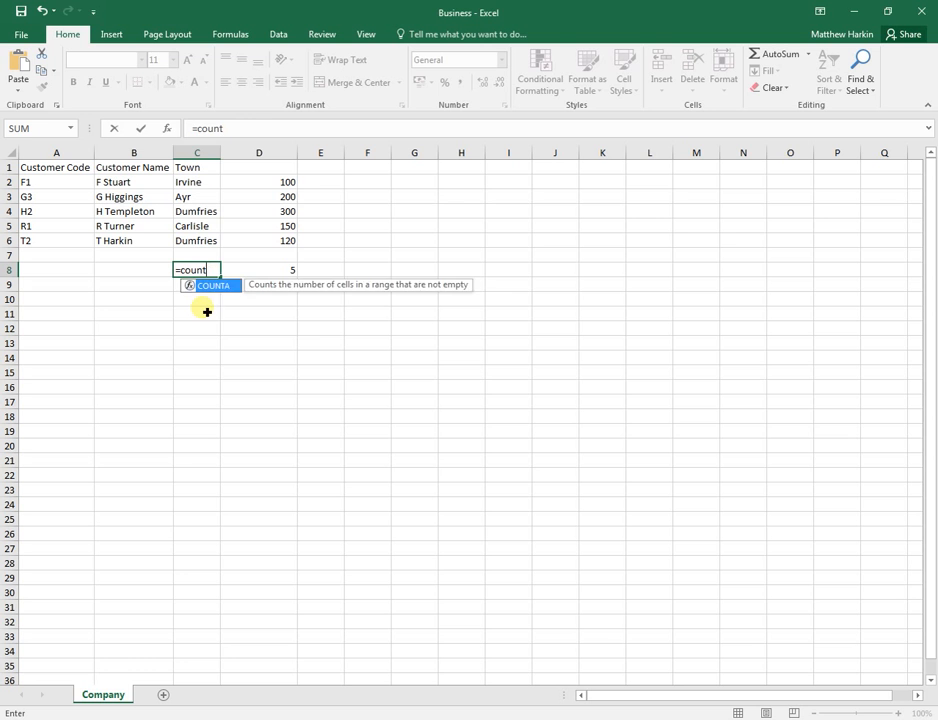
{"action": "type", "text": "a("}
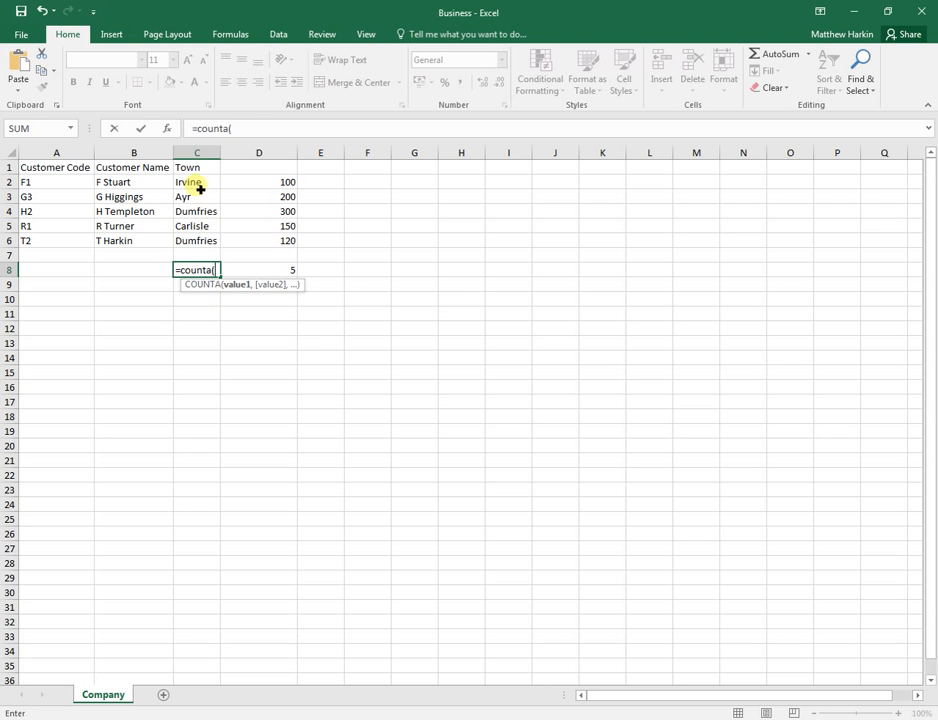
{"action": "left_click_drag", "start_coordinate": [199, 186], "coordinate": [205, 241]}
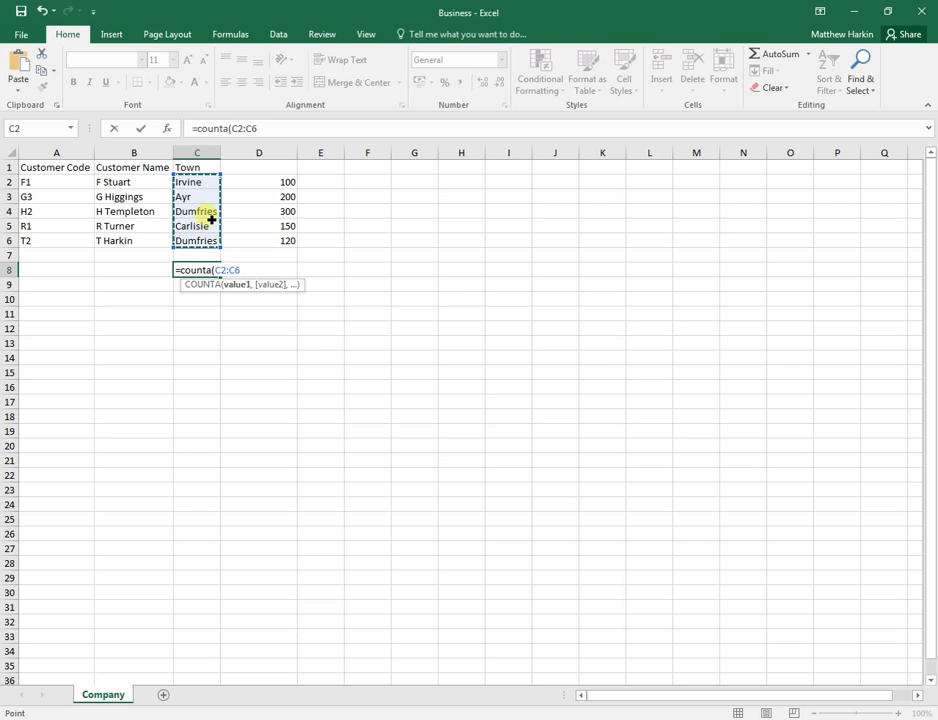
{"action": "key", "text": "Return"}
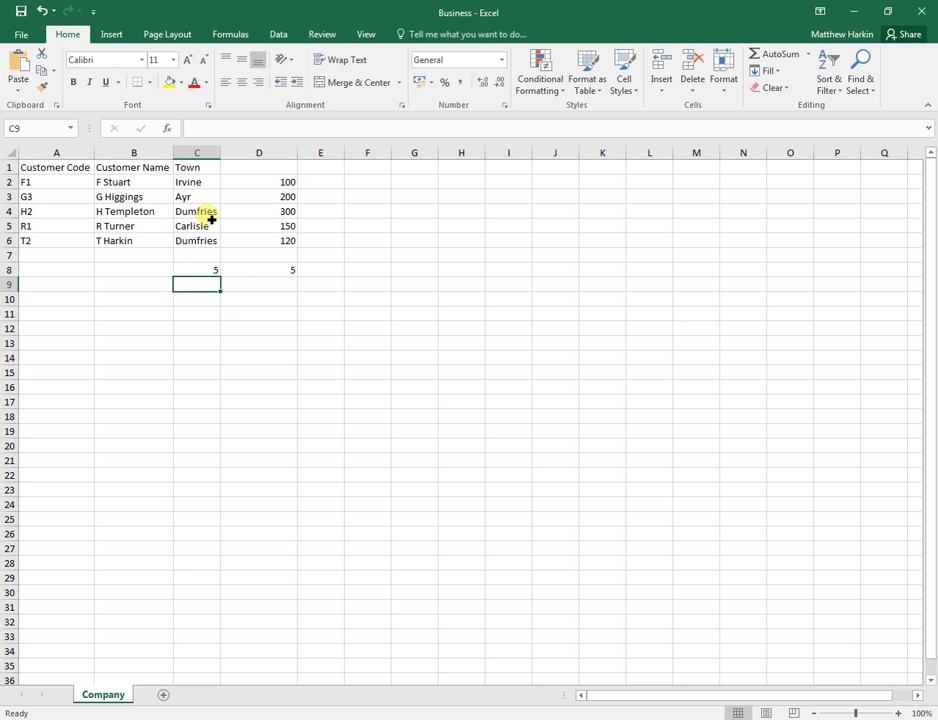
Step: Clear the town Ayr from cell C3 to test the COUNTA formula, and undo the deletion
{"action": "key", "text": "Up"}
{"action": "key", "text": "Up"}
{"action": "key", "text": "Up"}
{"action": "key", "text": "Up"}
{"action": "key", "text": "Up"}
{"action": "key", "text": "Up"}
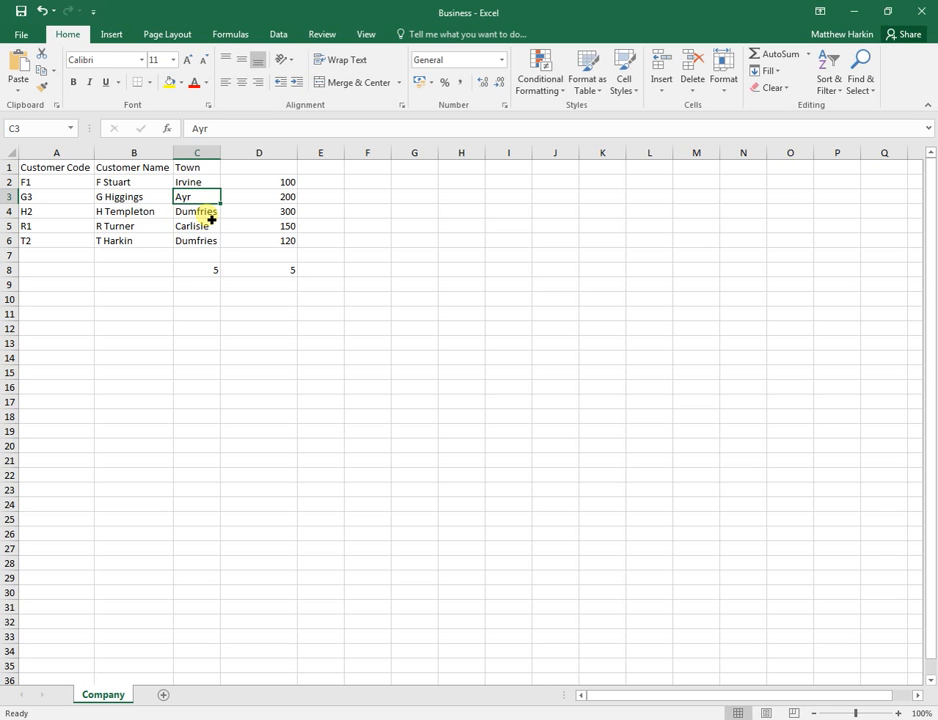
{"action": "key", "text": "Delete"}
{"action": "key", "text": "Down"}
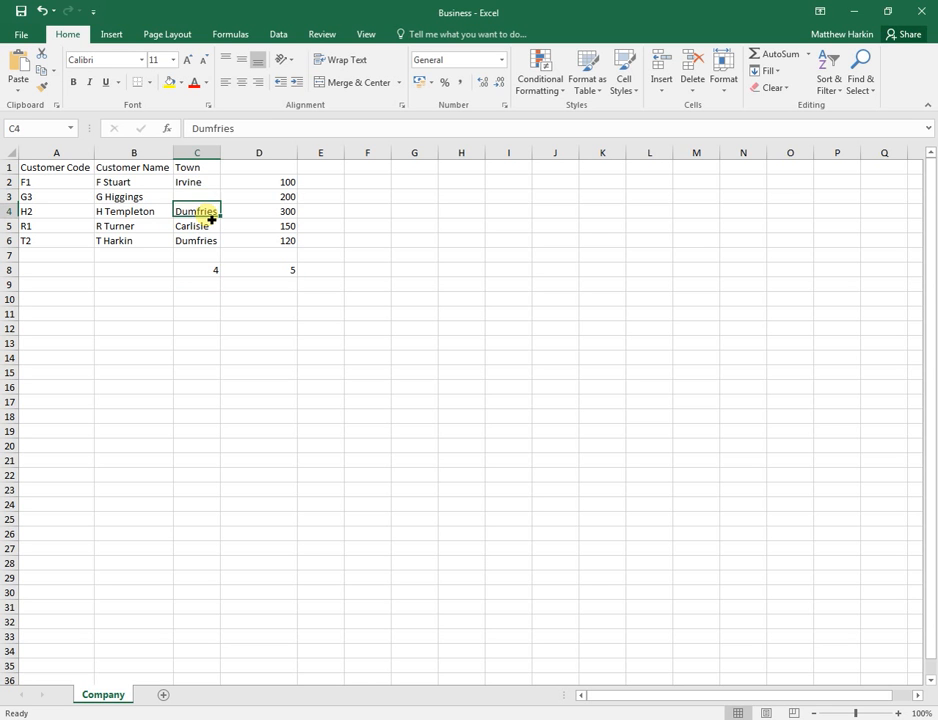
{"action": "key", "text": "Up"}
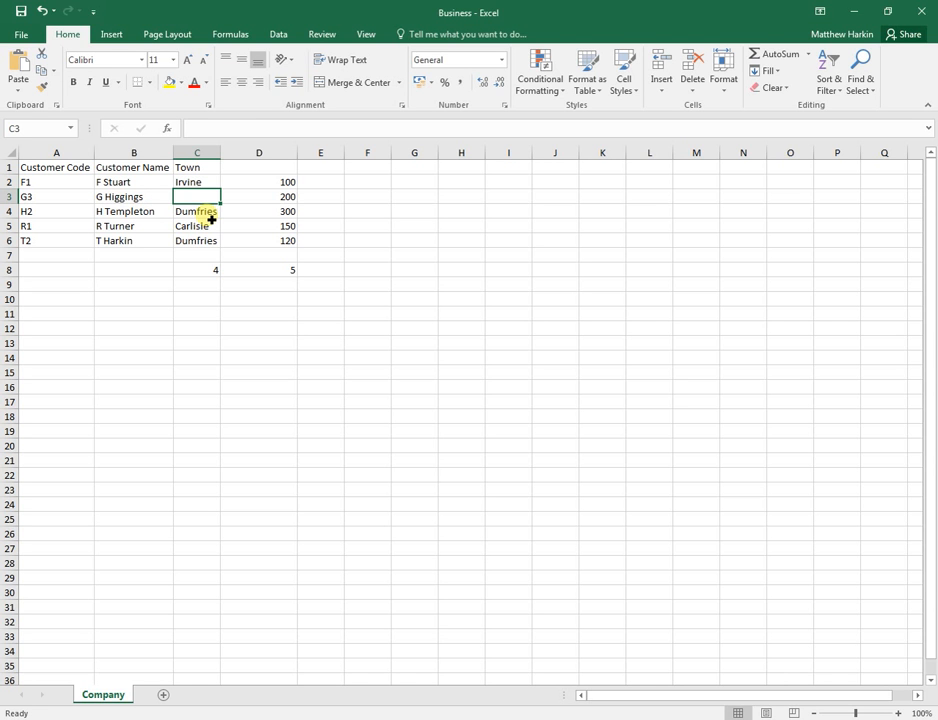
{"action": "key", "text": "ctrl+z"}
Step: Count the blank cells in the customer name range in cell B8 with the formula =COUNTBLANK(B2:B6)
{"action": "key", "text": "Down"}
{"action": "key", "text": "Down"}
{"action": "key", "text": "Down"}
{"action": "key", "text": "Down"}
{"action": "key", "text": "Down"}
{"action": "key", "text": "Down"}
{"action": "key", "text": "Left"}
{"action": "key", "text": "Up"}
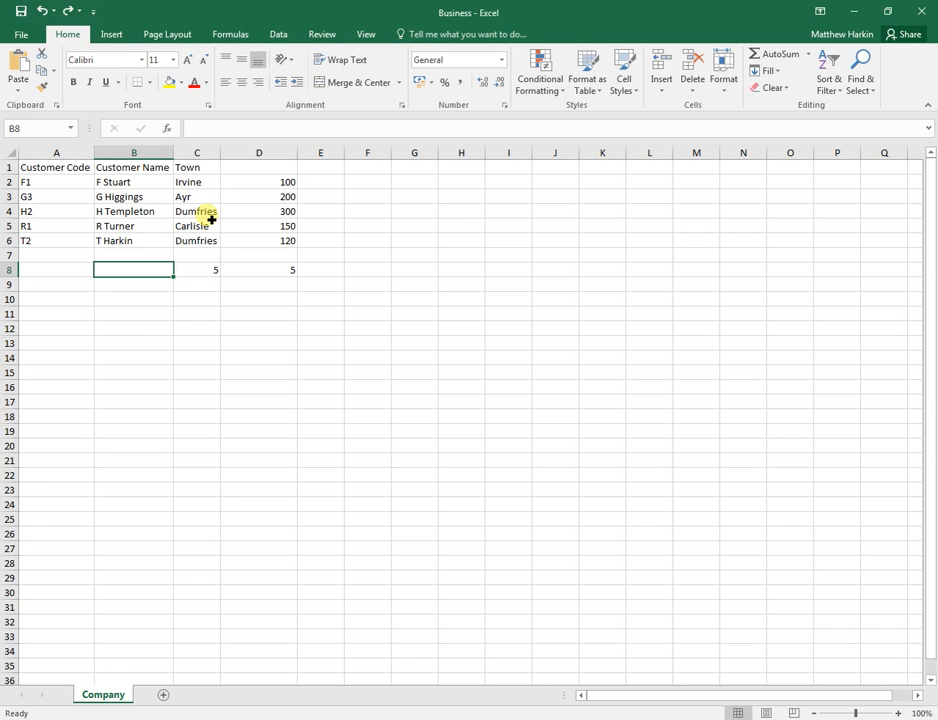
{"action": "type", "text": "=count"}
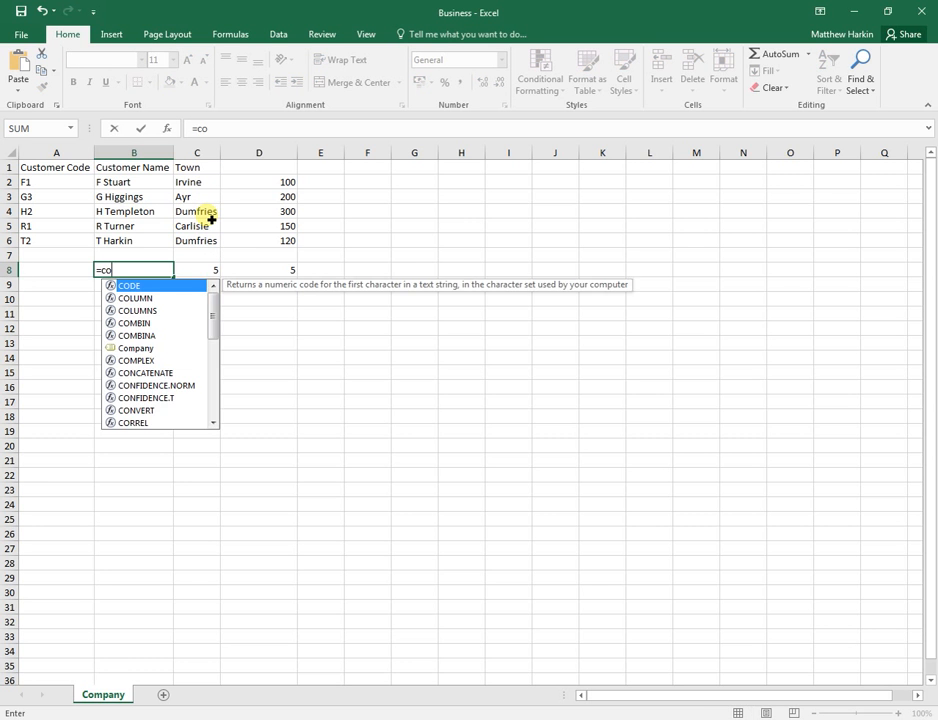
{"action": "key", "text": "Down"}
{"action": "key", "text": "Down"}
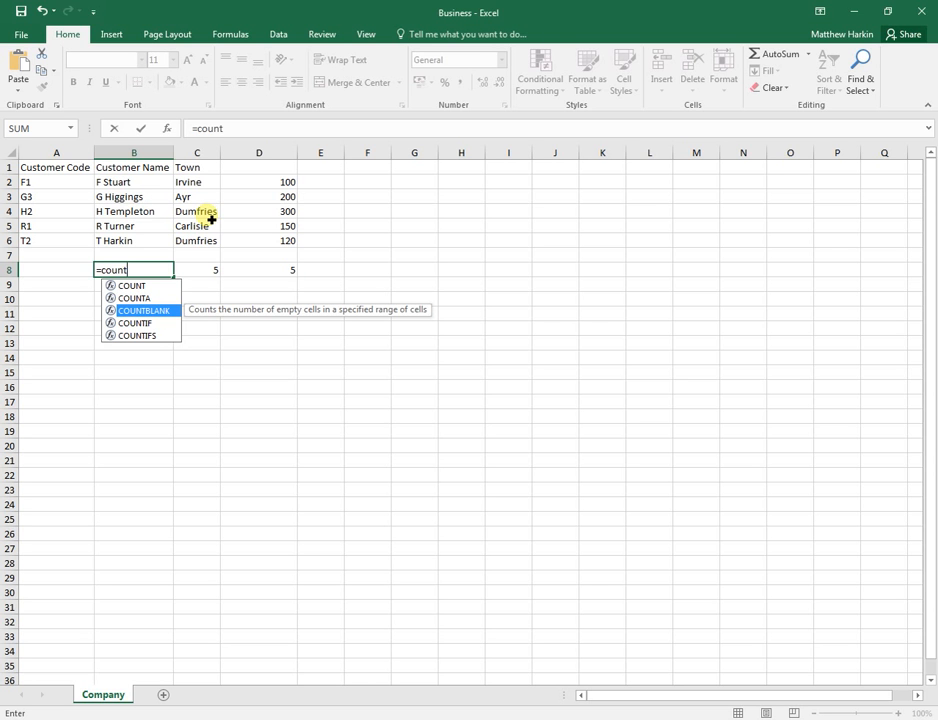
{"action": "type", "text": "blank("}
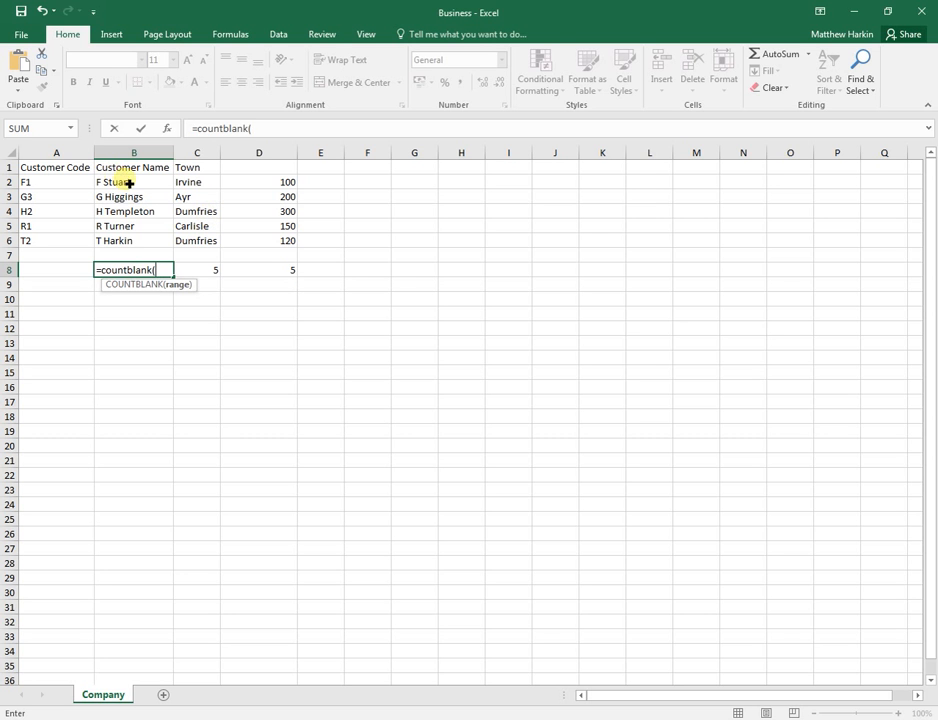
{"action": "left_click_drag", "start_coordinate": [128, 182], "coordinate": [140, 243]}
{"action": "type", "text": ")"}
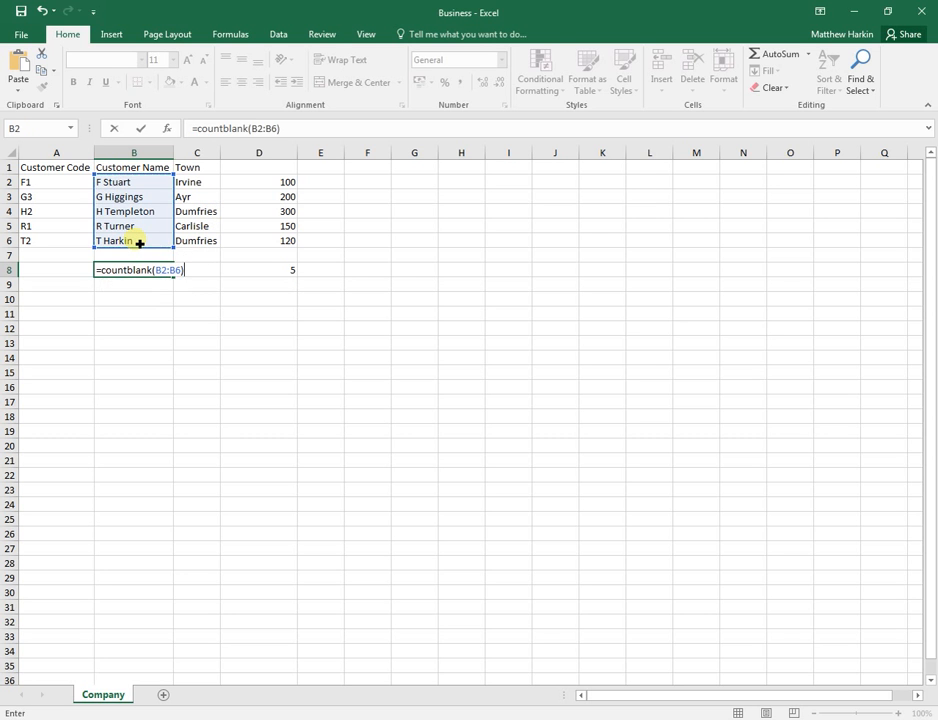
{"action": "key", "text": "Return"}
{"action": "key", "text": "Up"}
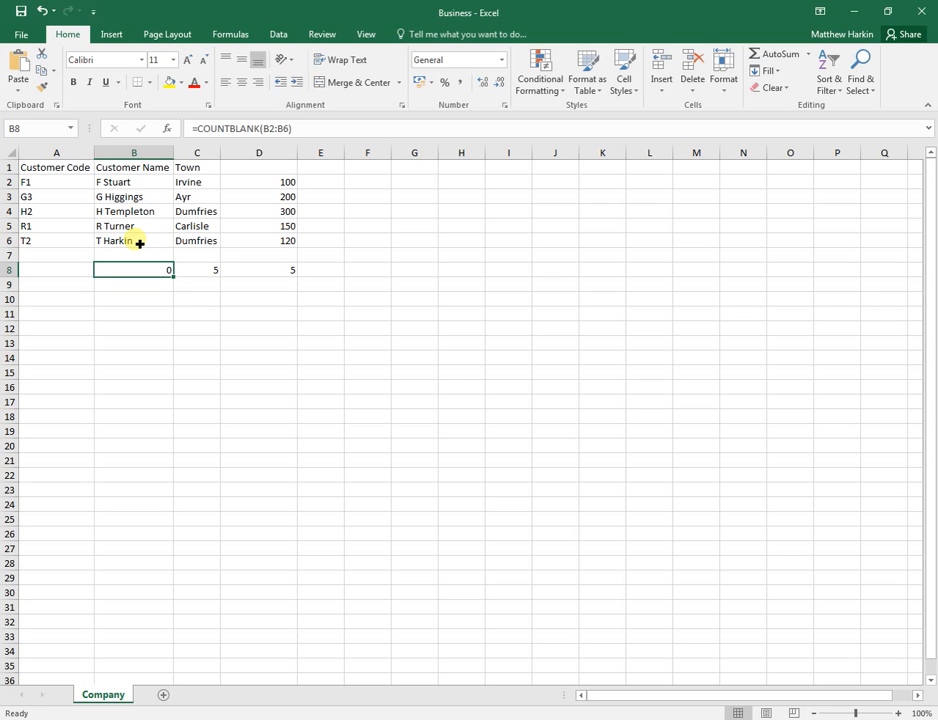
Step: Clear the customer names in cells B4, B3 and B2 to test the COUNTBLANK formula, and undo the three deletions
{"action": "key", "text": "Up"}
{"action": "key", "text": "Up"}
{"action": "key", "text": "Up"}
{"action": "key", "text": "Up"}
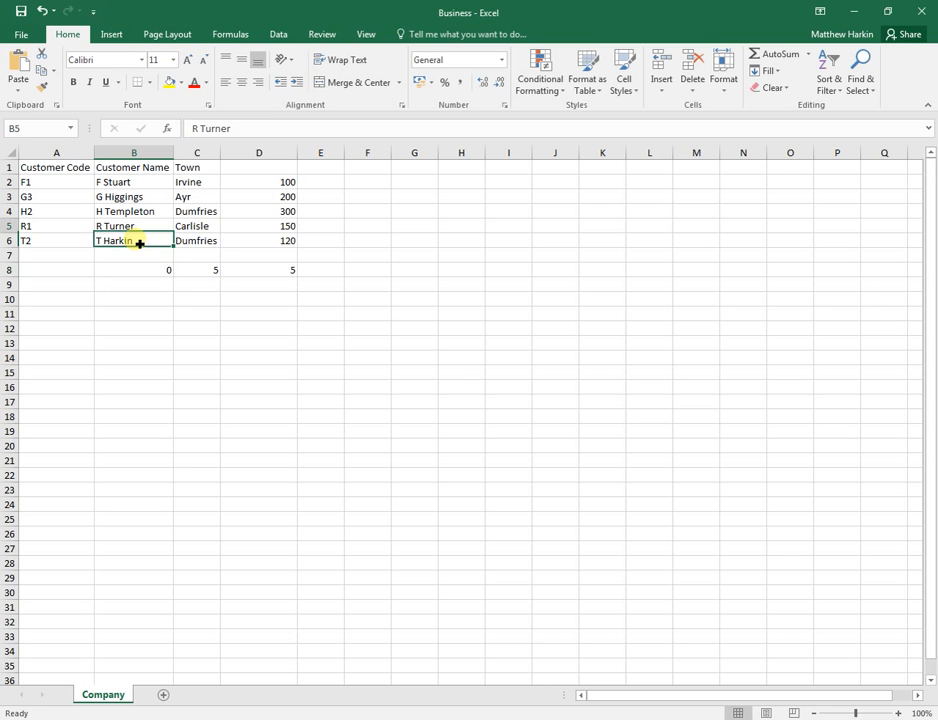
{"action": "key", "text": "Delete"}
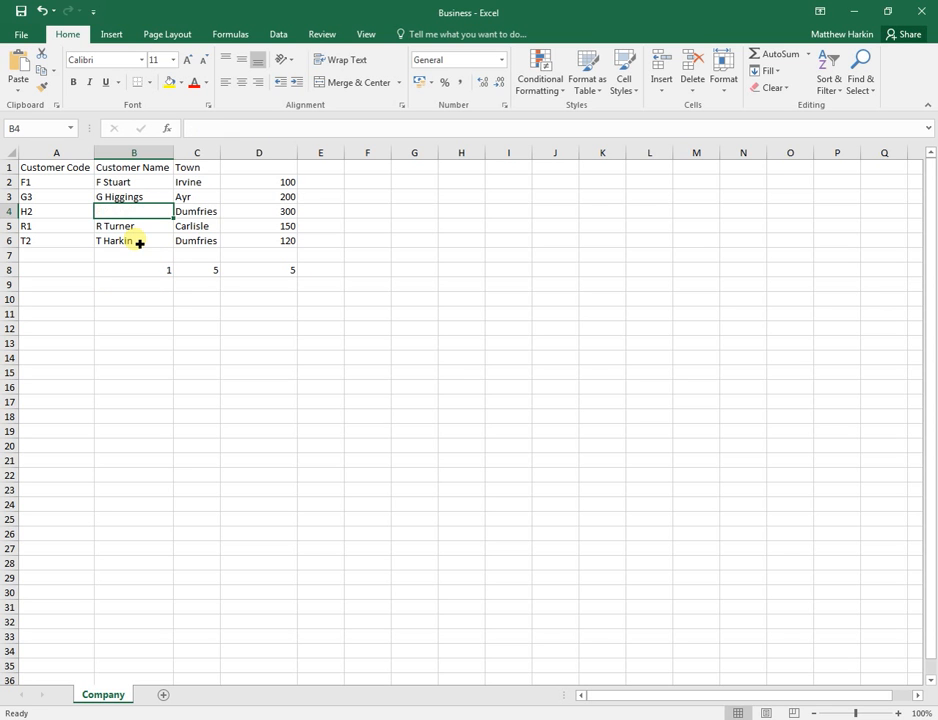
{"action": "key", "text": "Up"}
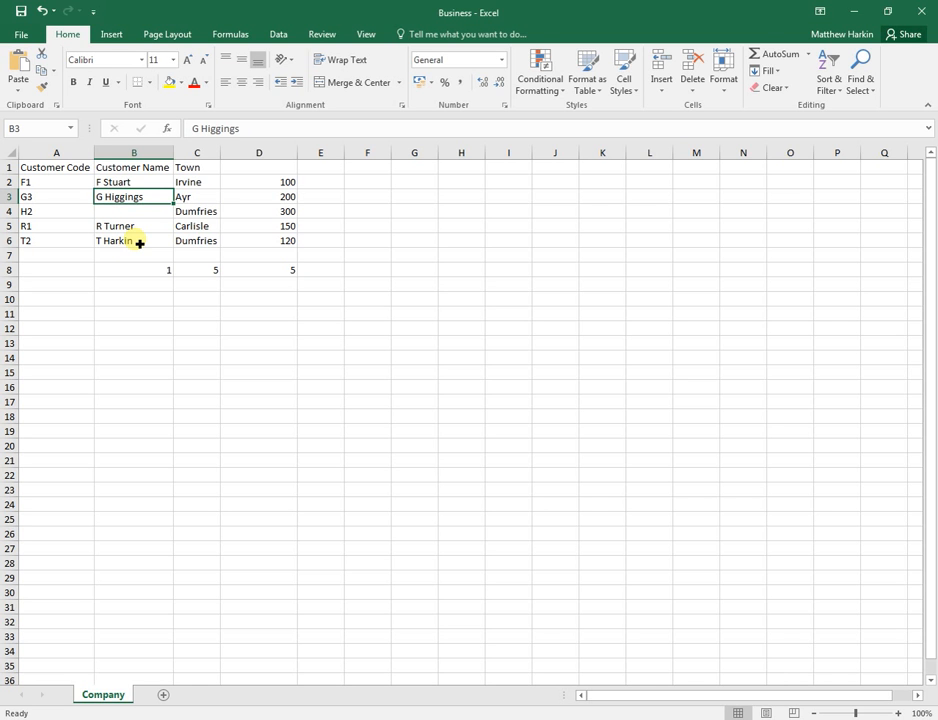
{"action": "key", "text": "Delete"}
{"action": "key", "text": "Up"}
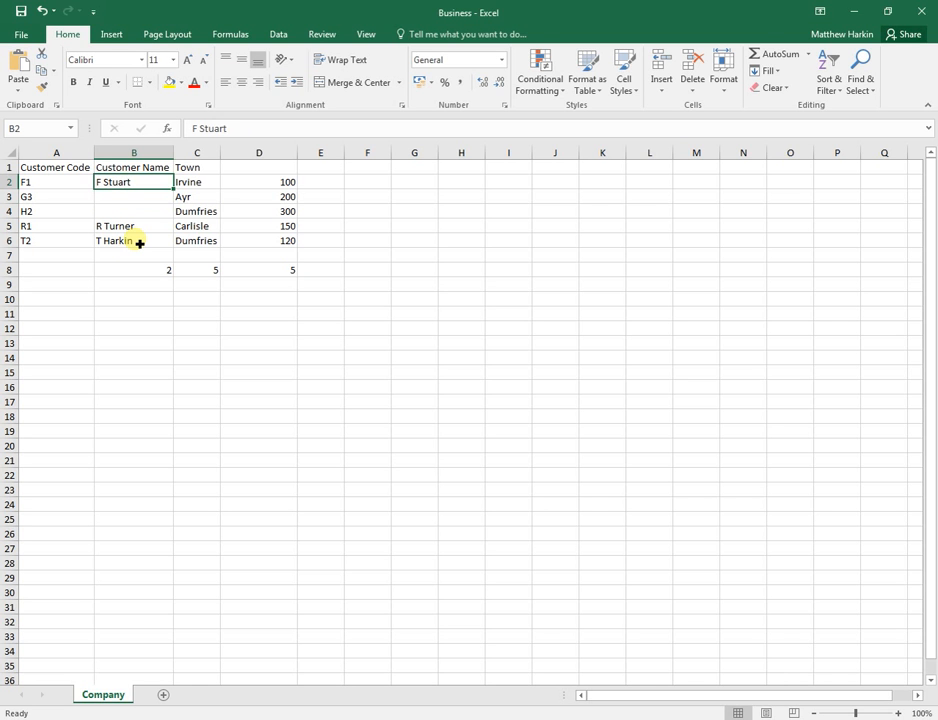
{"action": "key", "text": "Delete"}
{"action": "key", "text": "ctrl+z"}
{"action": "key", "text": "ctrl+z"}
{"action": "key", "text": "ctrl+z"}
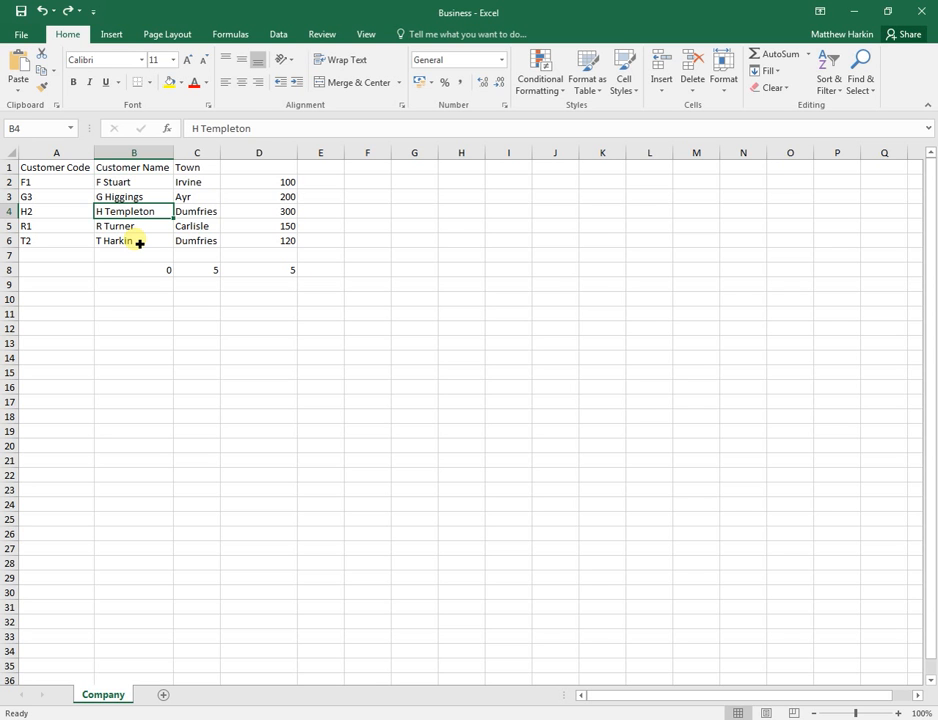
Step: In cell A8, enter a COUNTIF formula over A2:A6 with the customer code from row 4 as the quoted text criterion
{"action": "key", "text": "Down"}
{"action": "key", "text": "Down"}
{"action": "key", "text": "Down"}
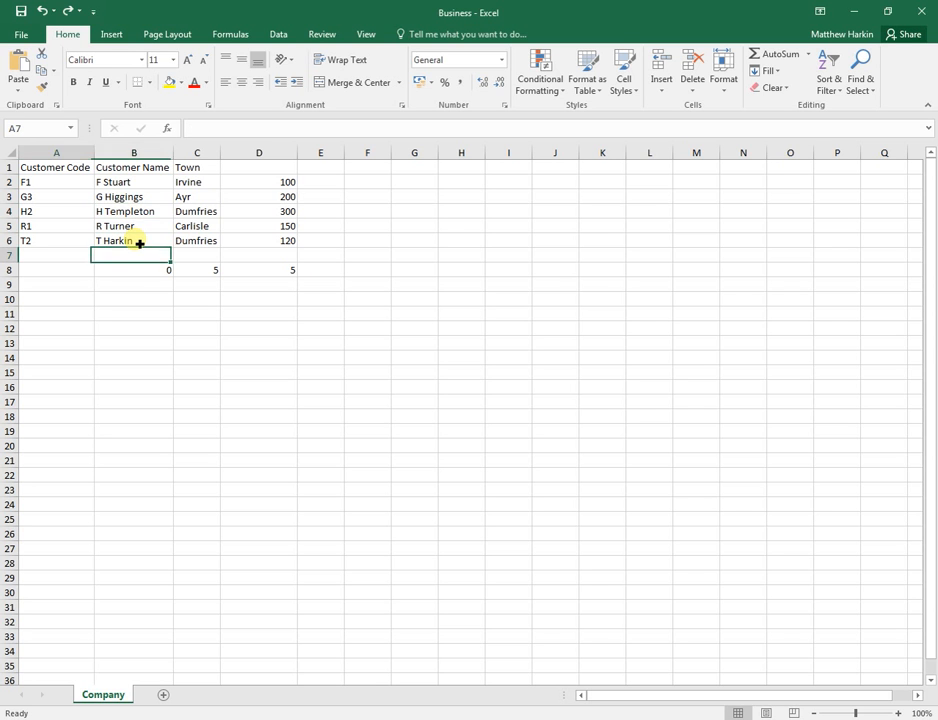
{"action": "key", "text": "Down"}
{"action": "key", "text": "Left"}
{"action": "type", "text": "="}
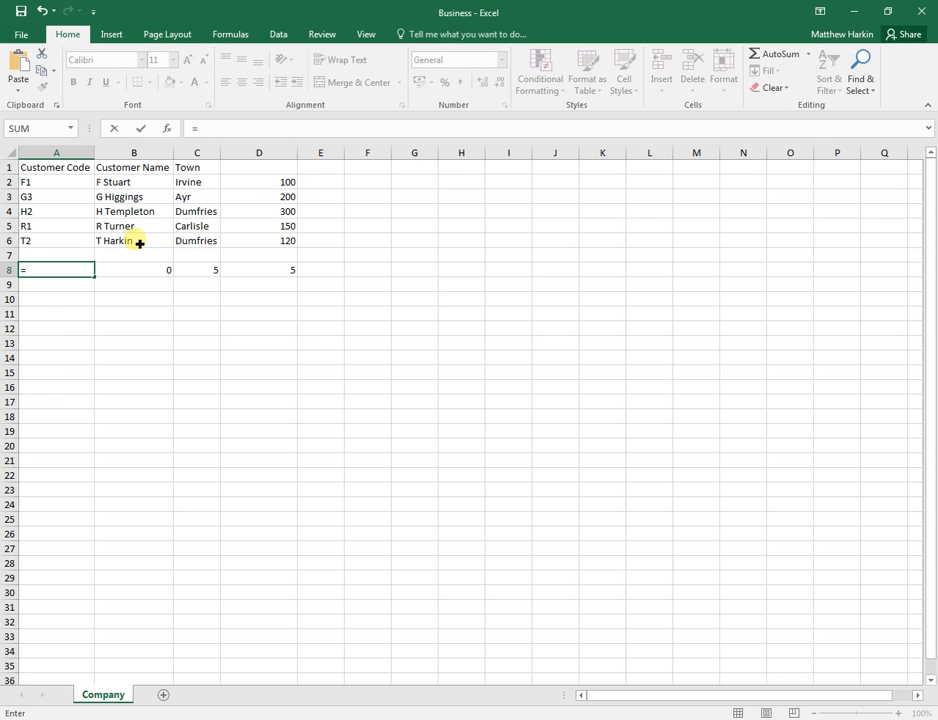
{"action": "type", "text": "count"}
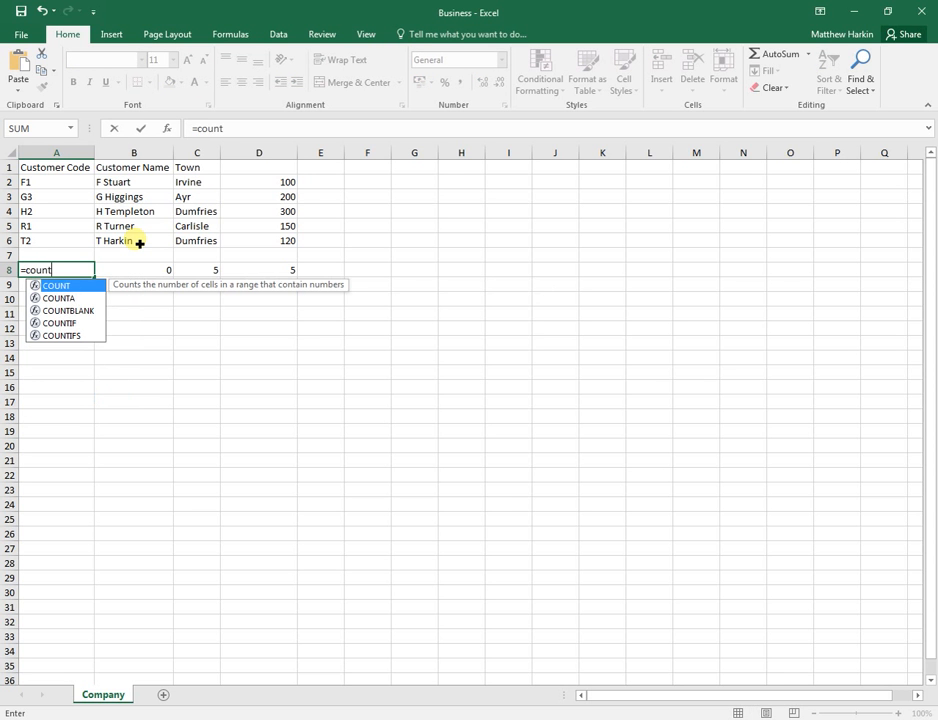
{"action": "key", "text": "Down"}
{"action": "key", "text": "Down"}
{"action": "key", "text": "Down"}
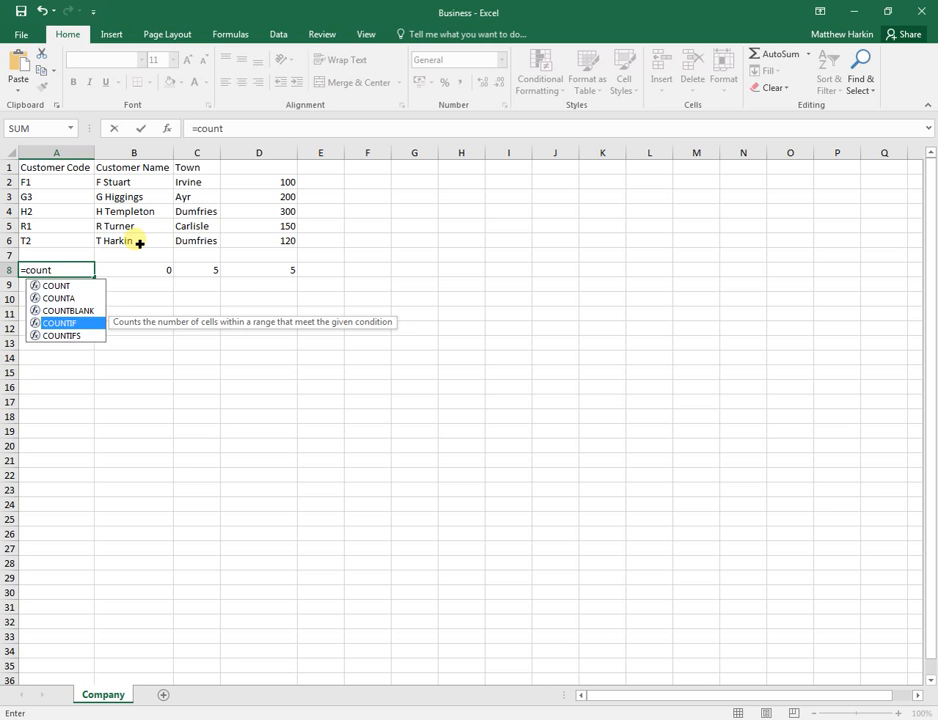
{"action": "type", "text": "if("}
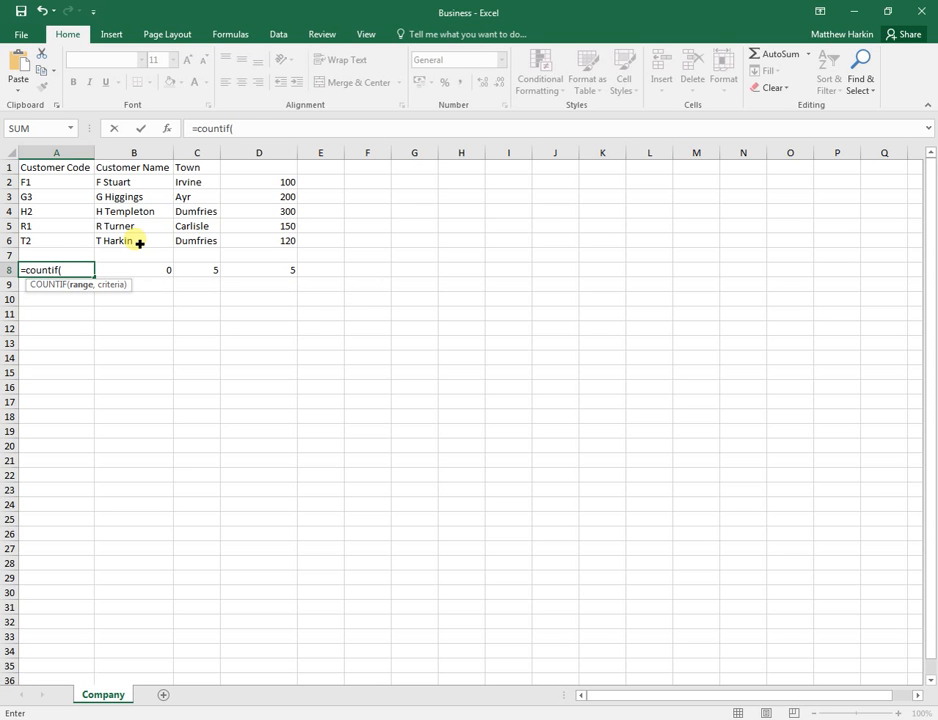
{"action": "left_click_drag", "start_coordinate": [65, 186], "coordinate": [62, 243]}
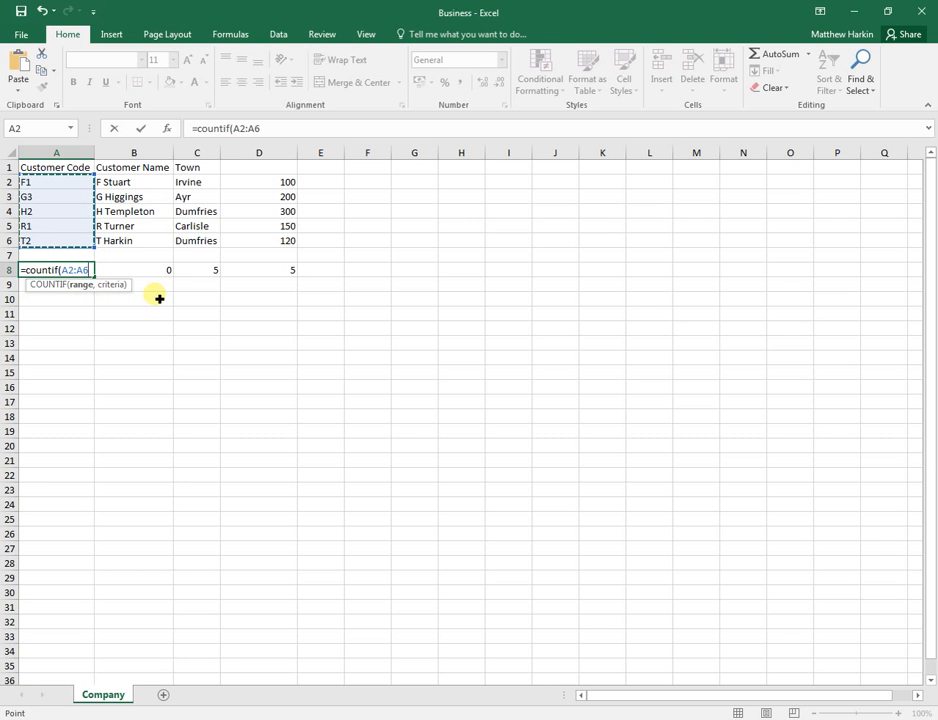
{"action": "type", "text": ","}
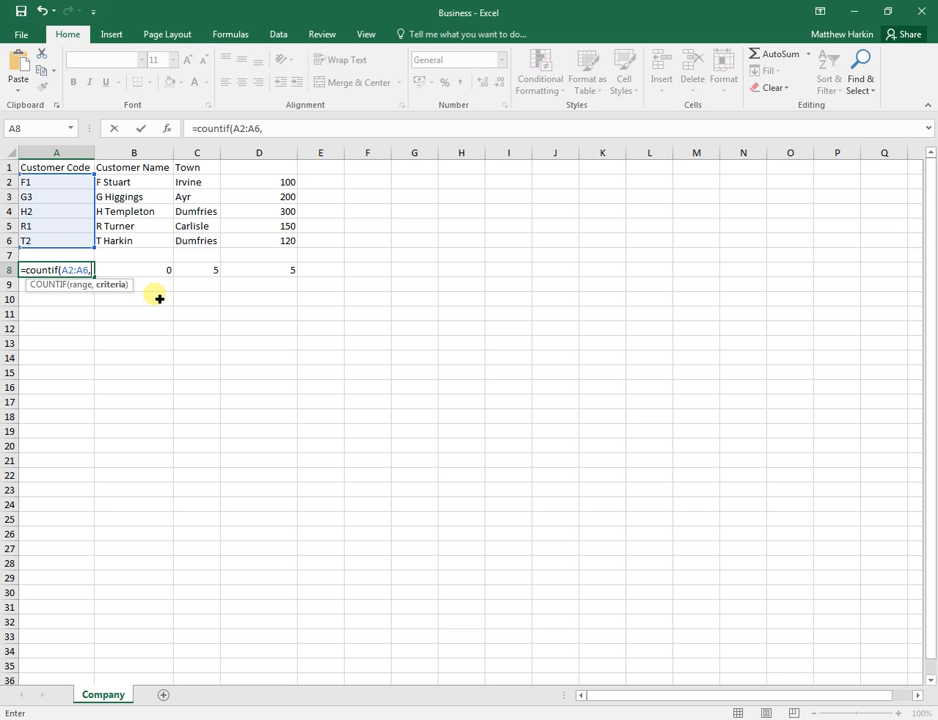
{"action": "type", "text": "\"H2\")"}
{"action": "key", "text": "Return"}
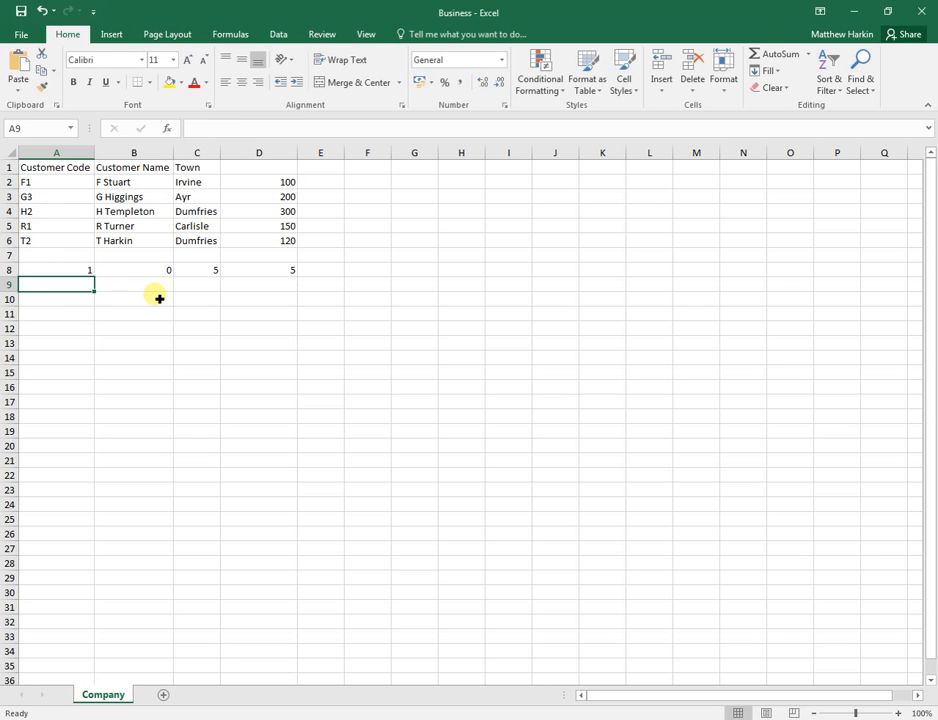
{"action": "key", "text": "Up"}
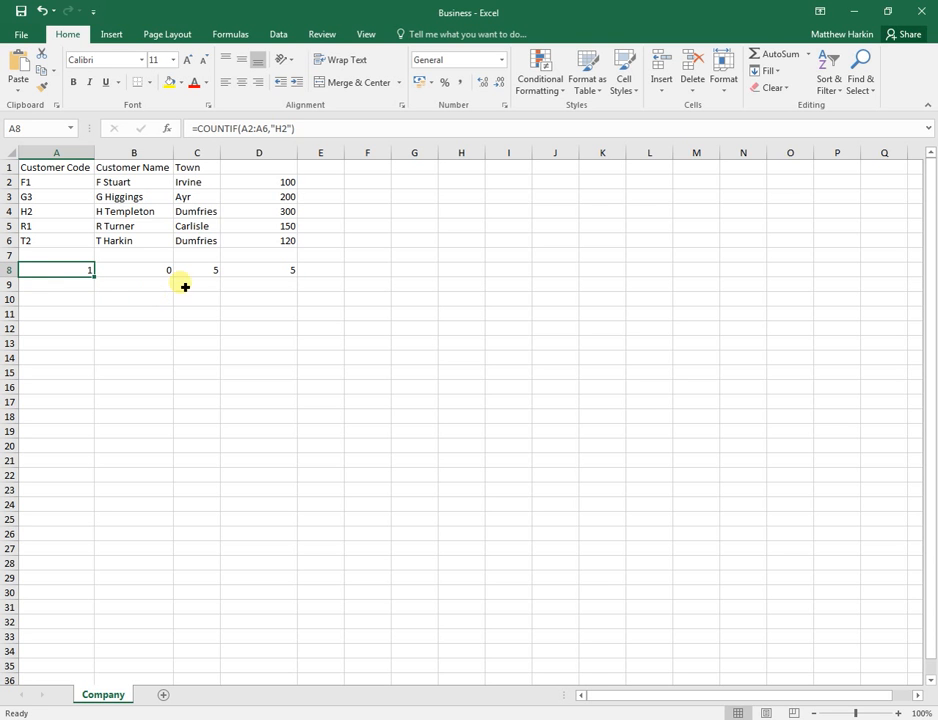
{"action": "left_click", "coordinate": [295, 130]}
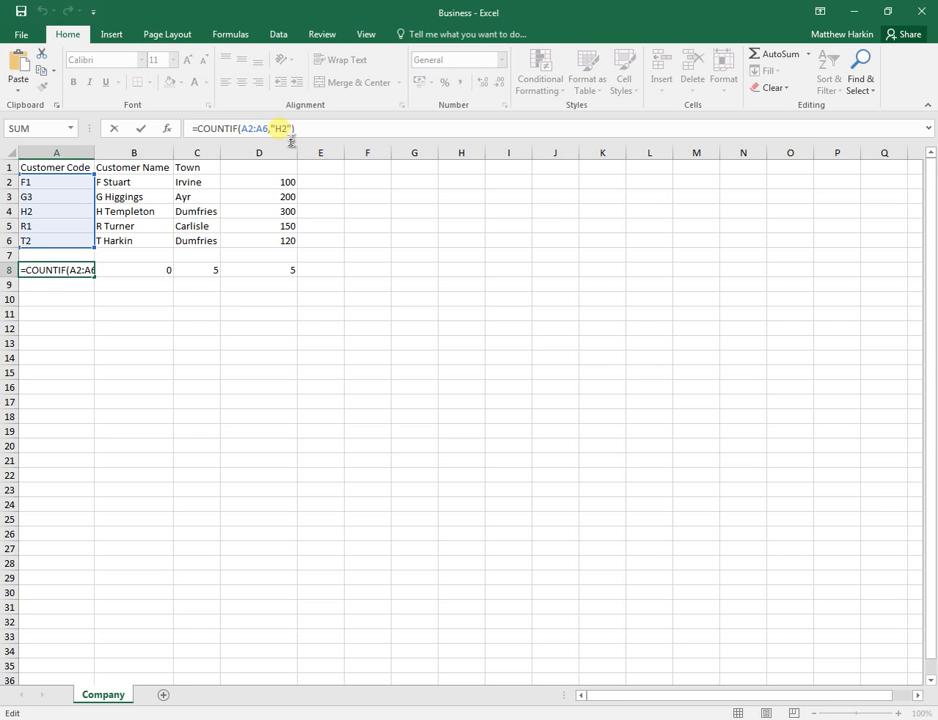
{"action": "left_click", "coordinate": [109, 314]}
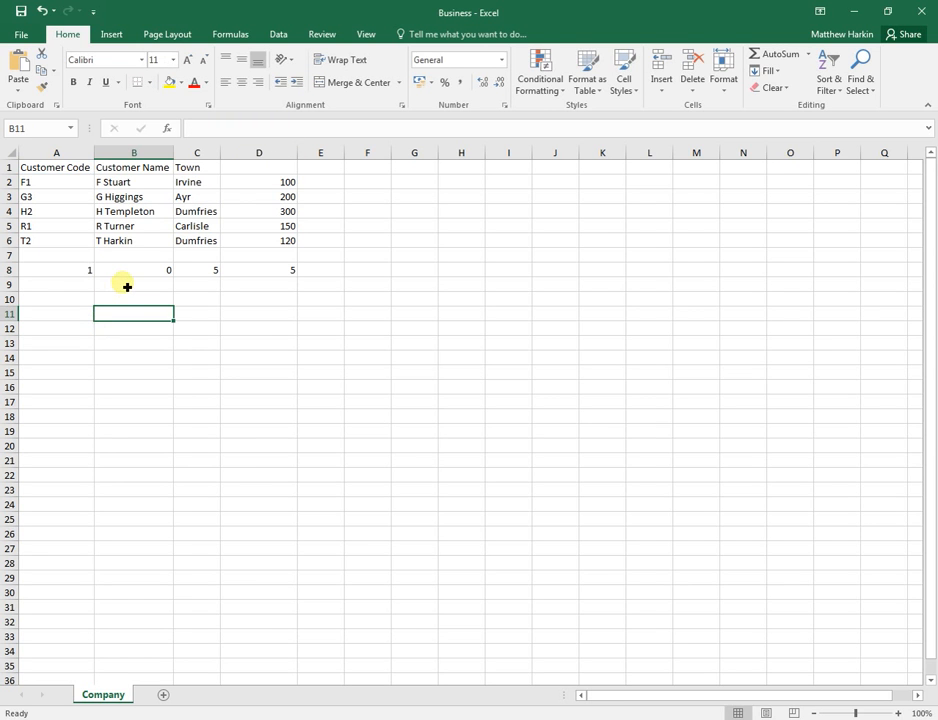
Step: Count the Dumfries entries across the whole table in cell A10 with the formula =COUNTIF(A2:D6,"dumfries")
{"action": "left_click", "coordinate": [75, 298]}
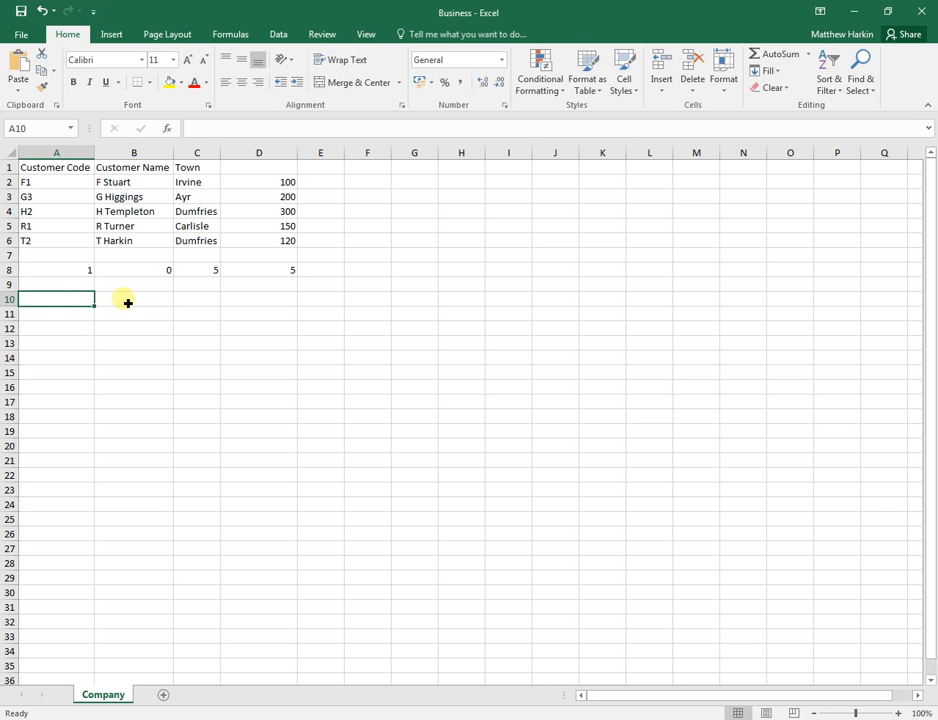
{"action": "type", "text": "=count"}
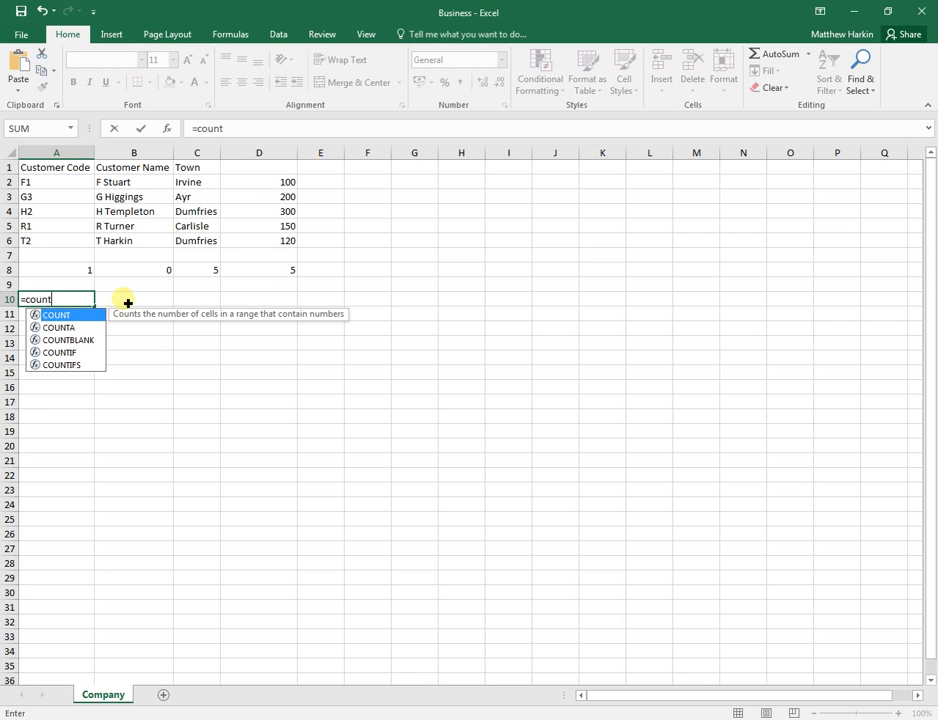
{"action": "type", "text": "if("}
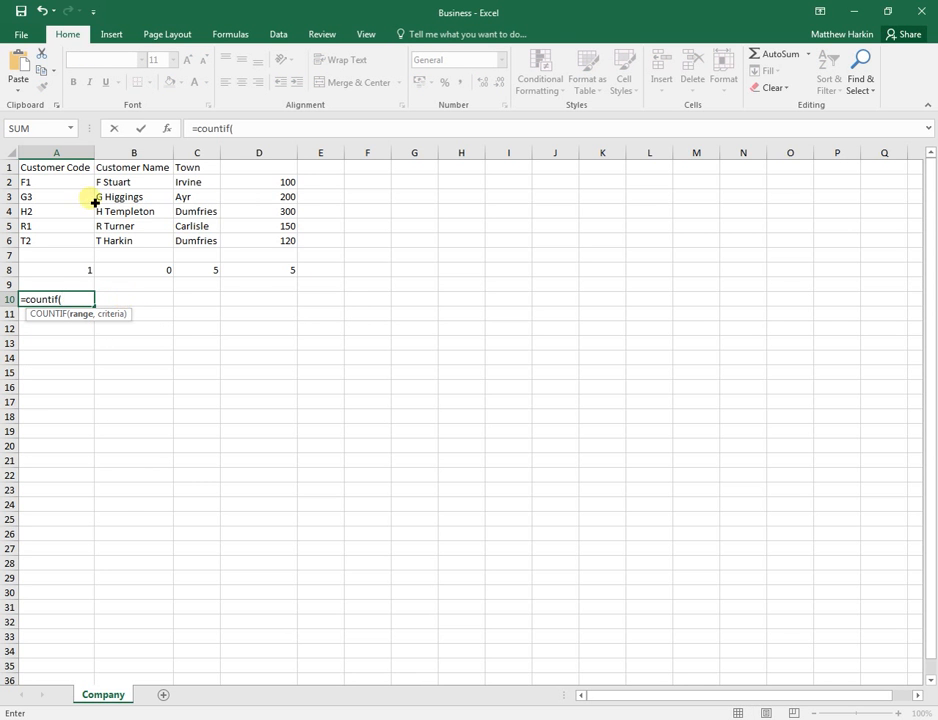
{"action": "left_click_drag", "start_coordinate": [40, 182], "coordinate": [259, 243]}
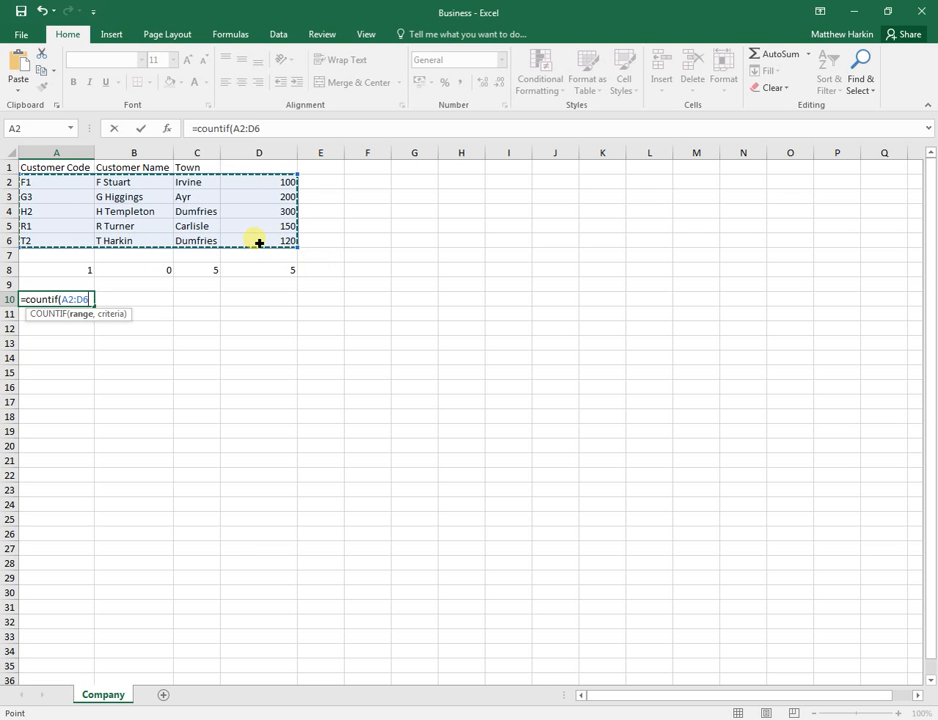
{"action": "type", "text": ","}
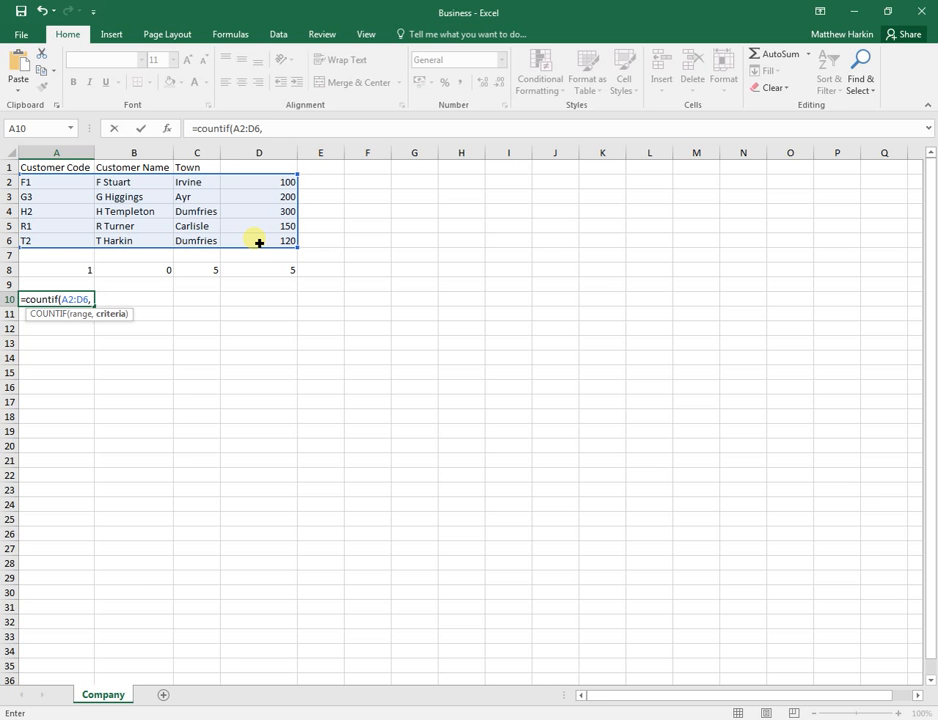
{"action": "type", "text": "\"dumfries"}
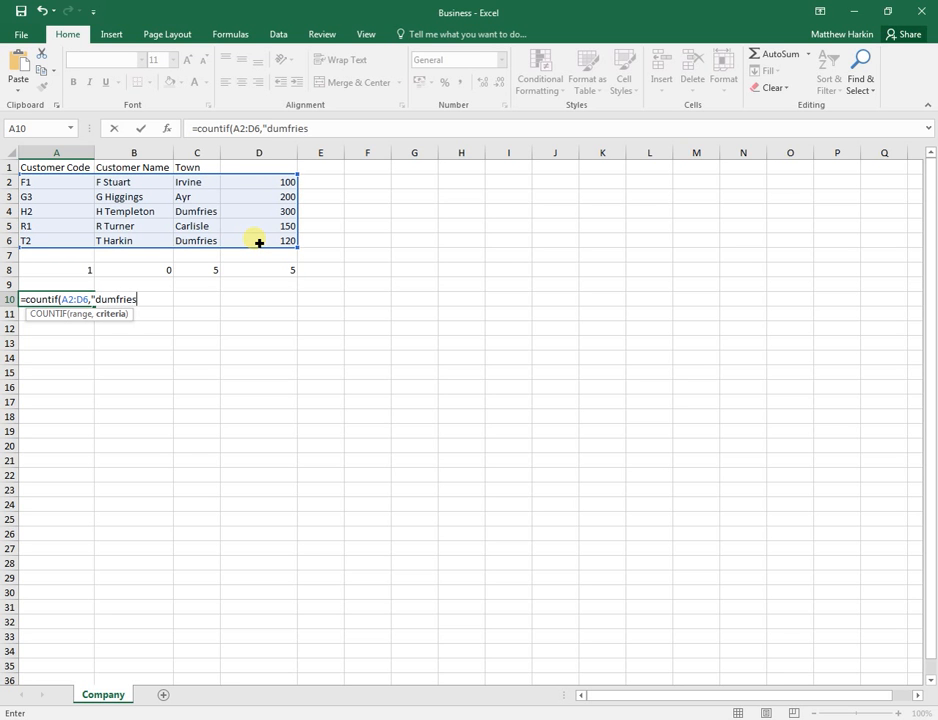
{"action": "type", "text": "\")"}
{"action": "key", "text": "Return"}
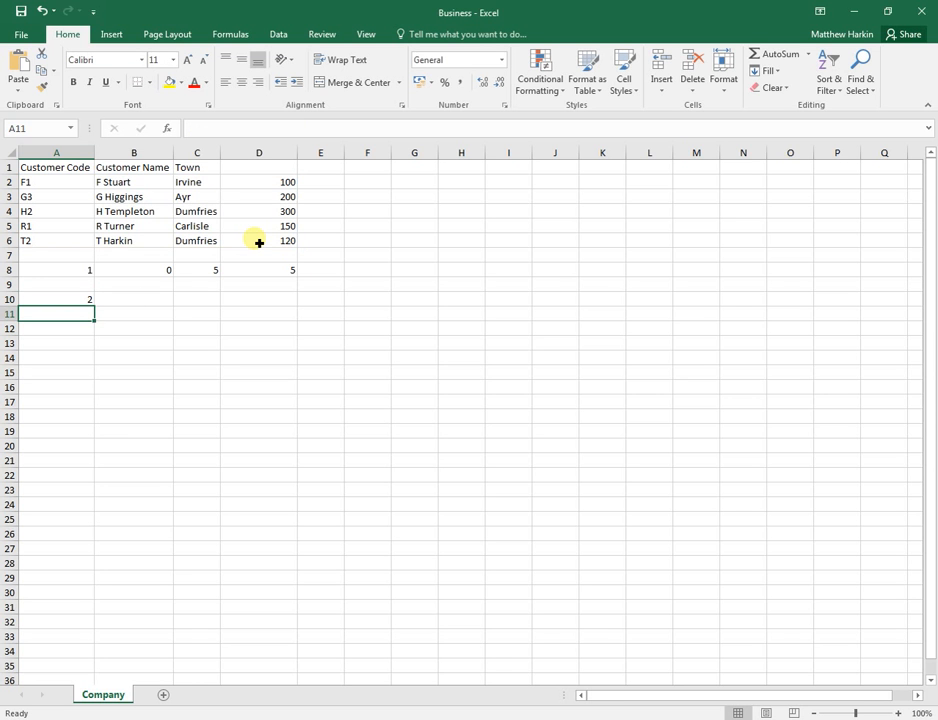
{"action": "left_click", "coordinate": [207, 243]}
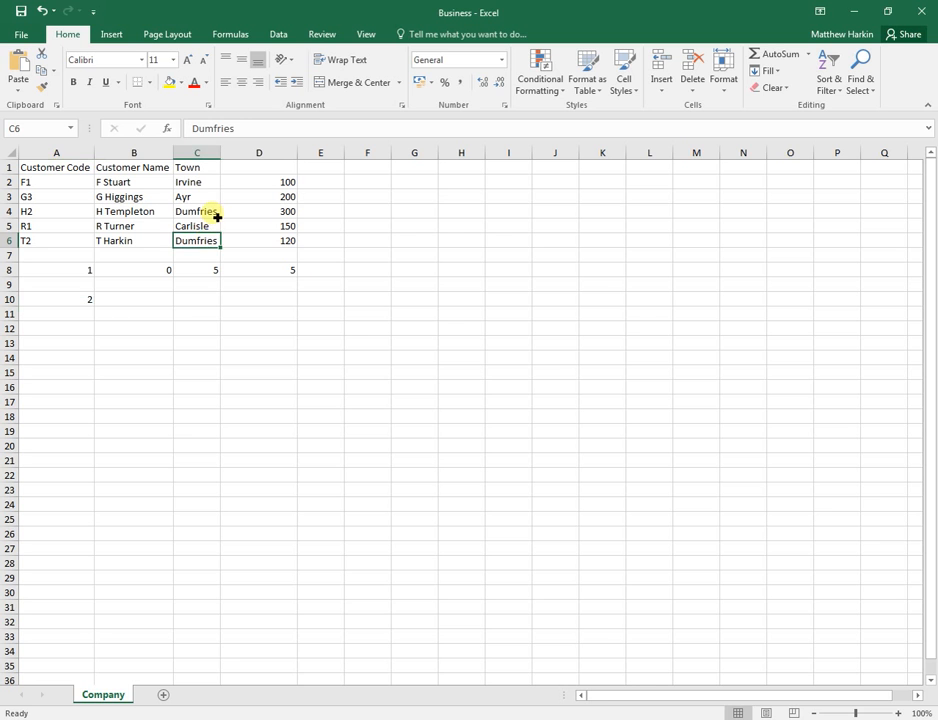
{"action": "left_click", "coordinate": [215, 216]}
{"action": "left_click", "coordinate": [80, 301]}
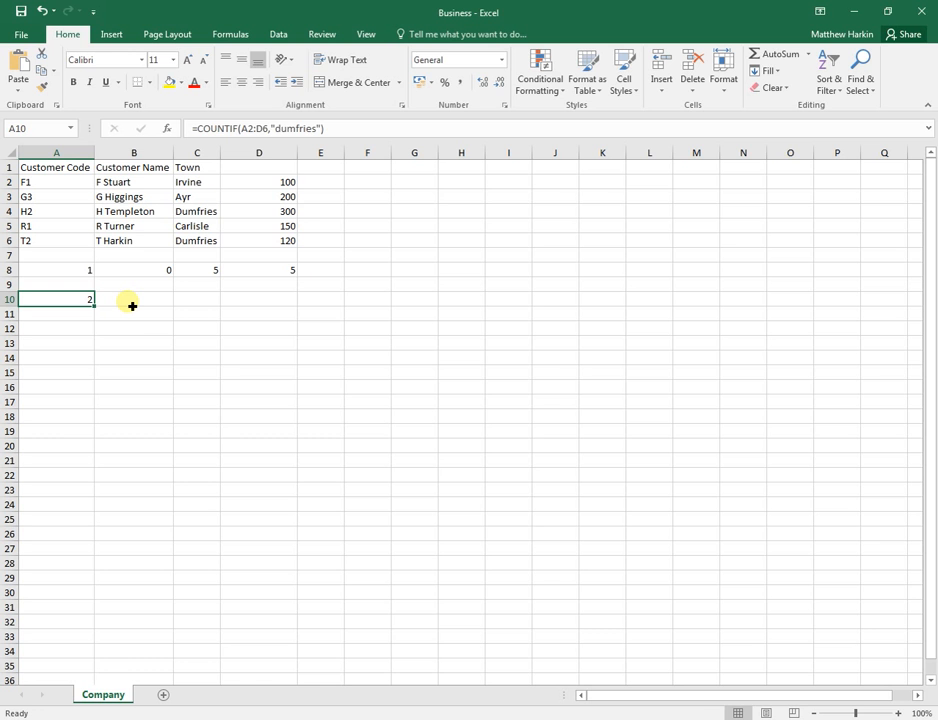
Step: In cell A11, enter the formula =COUNTIF(A2:D6,"car") to count matches for "car" across the whole table
{"action": "key", "text": "Return"}
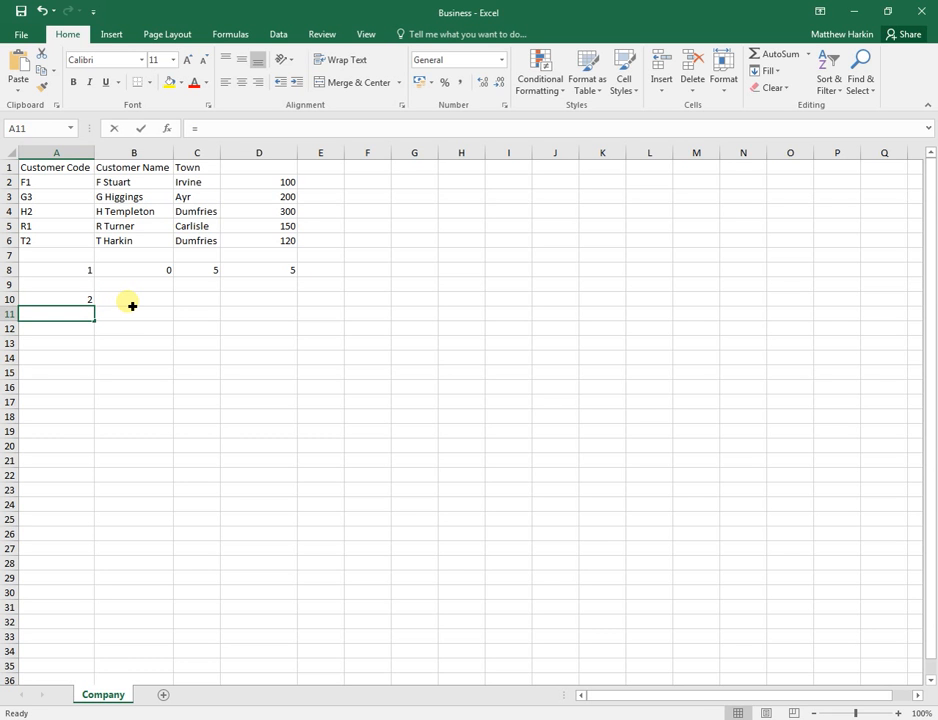
{"action": "type", "text": "=countif("}
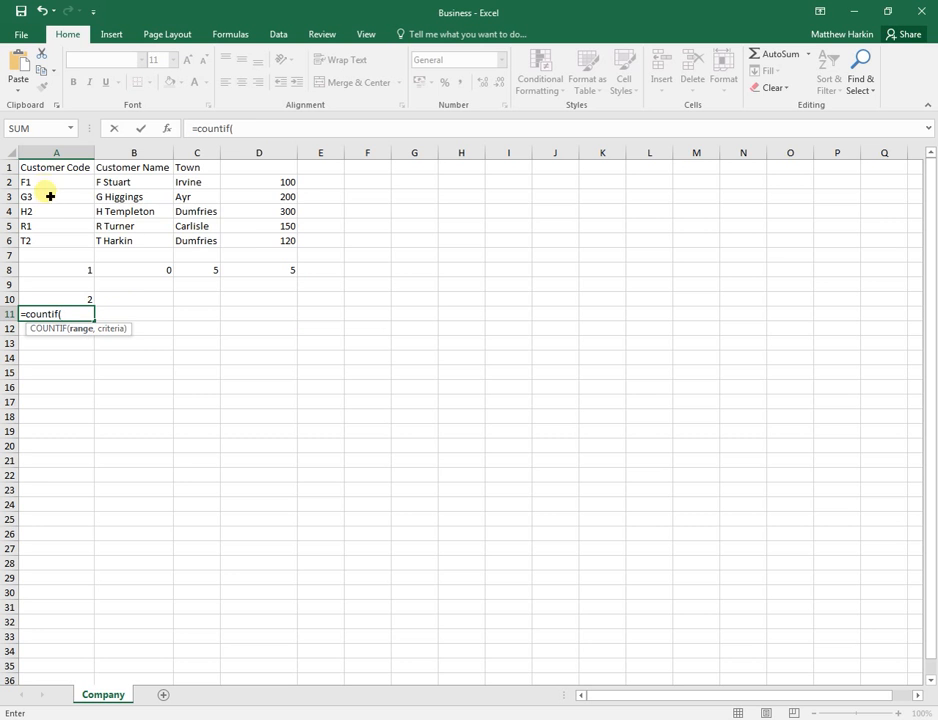
{"action": "left_click_drag", "start_coordinate": [46, 183], "coordinate": [262, 254]}
{"action": "type", "text": ","}
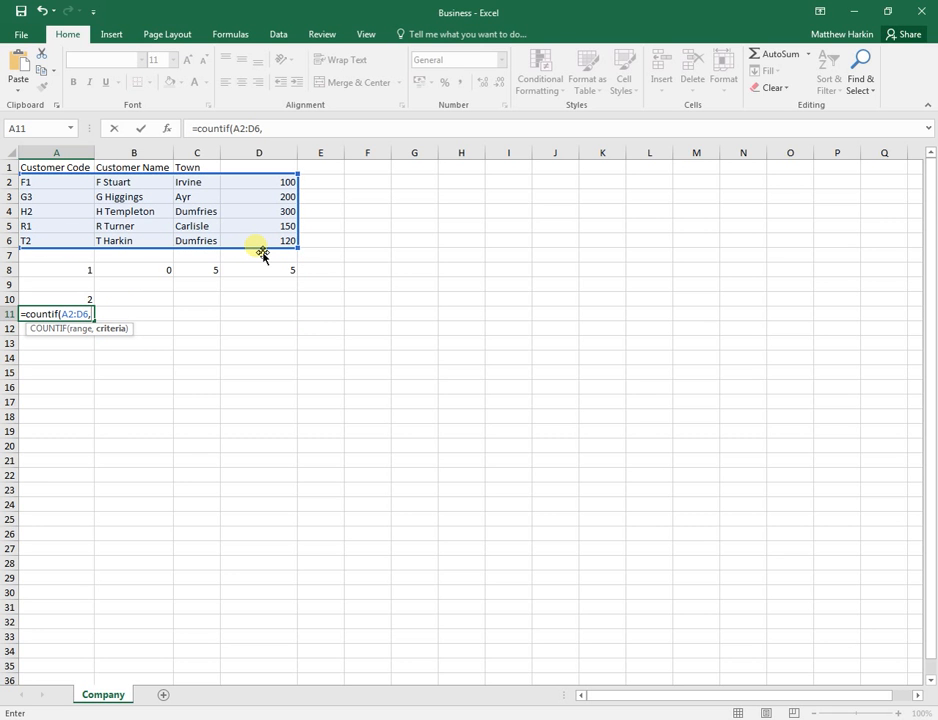
{"action": "type", "text": "\"car\")"}
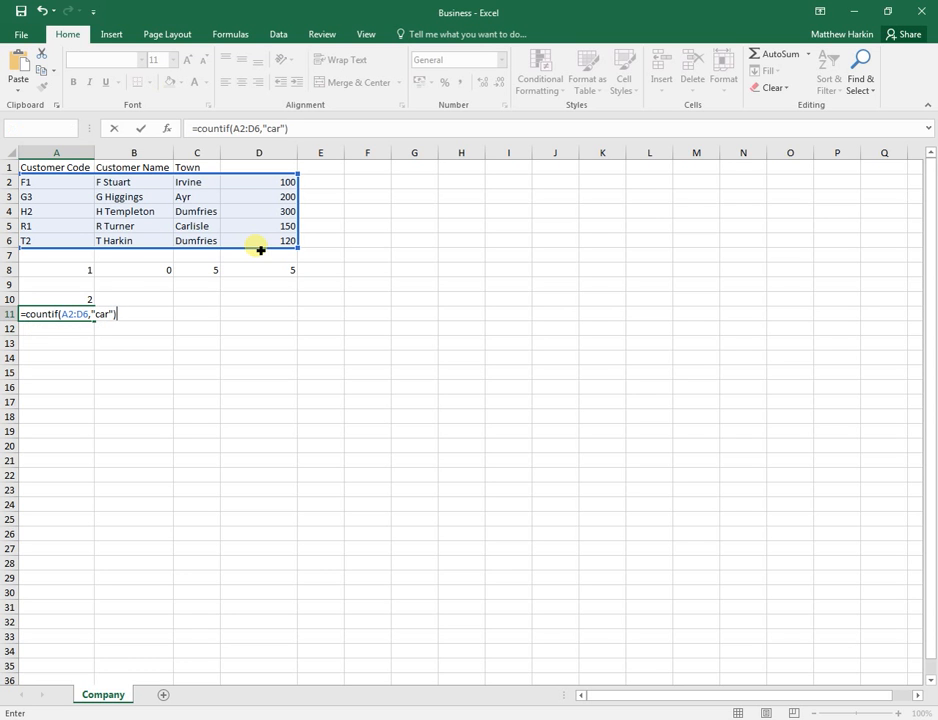
{"action": "key", "text": "Return"}
{"action": "key", "text": "Up"}
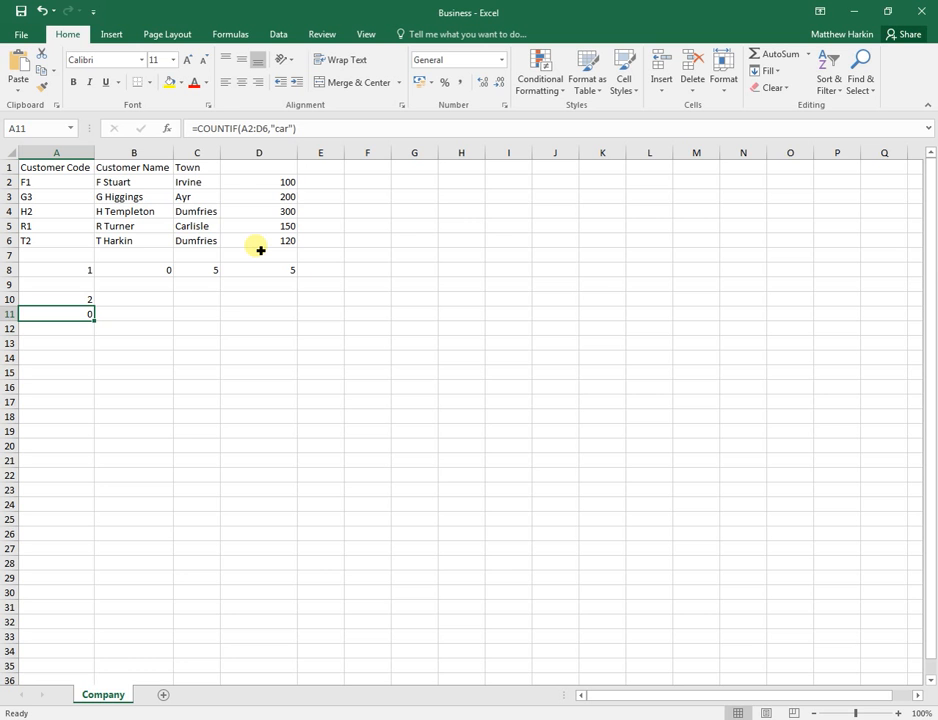
Step: Add an asterisk wildcard to the criterion in cell A11 so the formula is =COUNTIF(A2:D6,"car*"), and check it against the Carlisle entry
{"action": "left_click", "coordinate": [287, 130]}
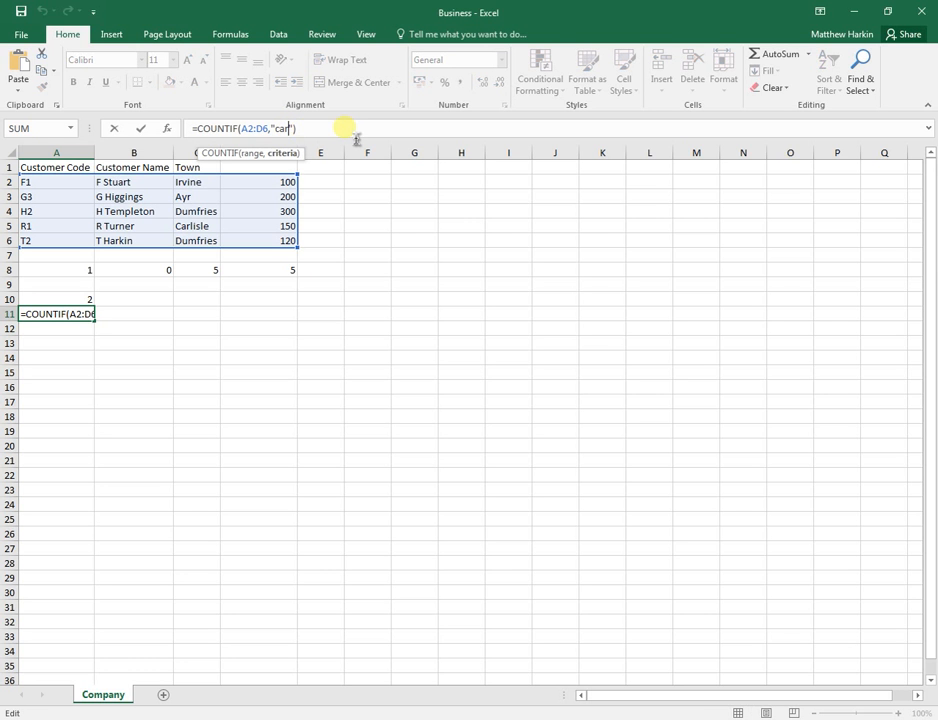
{"action": "type", "text": "*"}
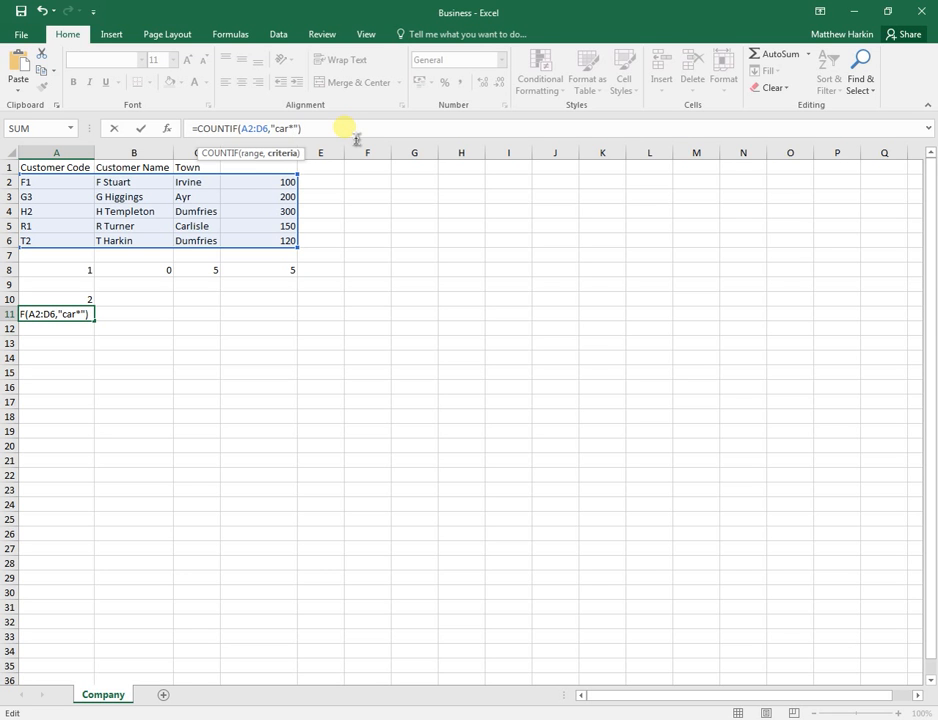
{"action": "key", "text": "Return"}
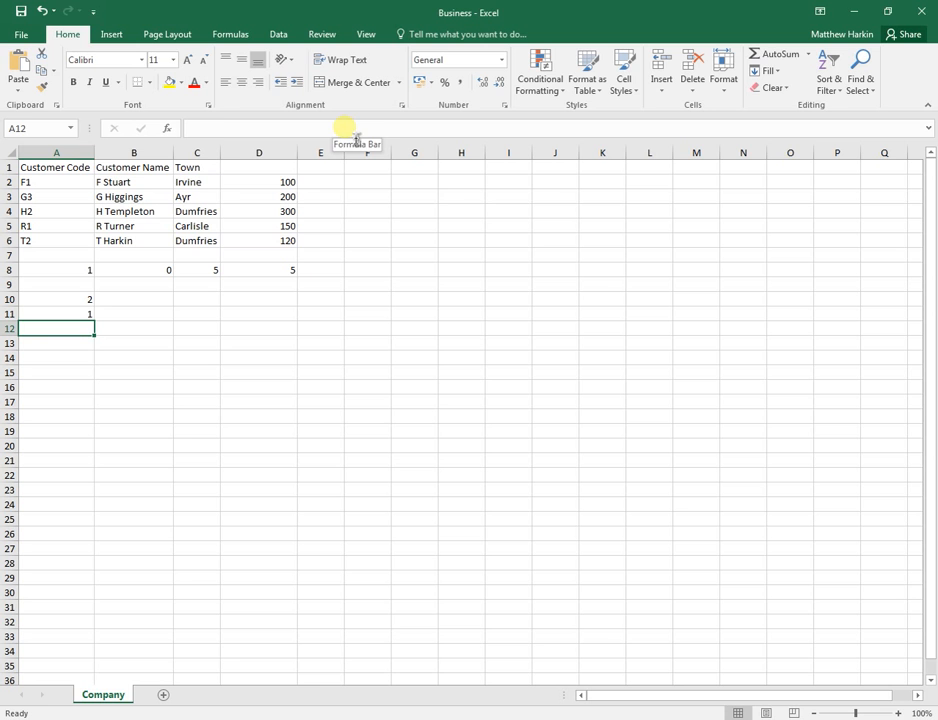
{"action": "left_click", "coordinate": [190, 229]}
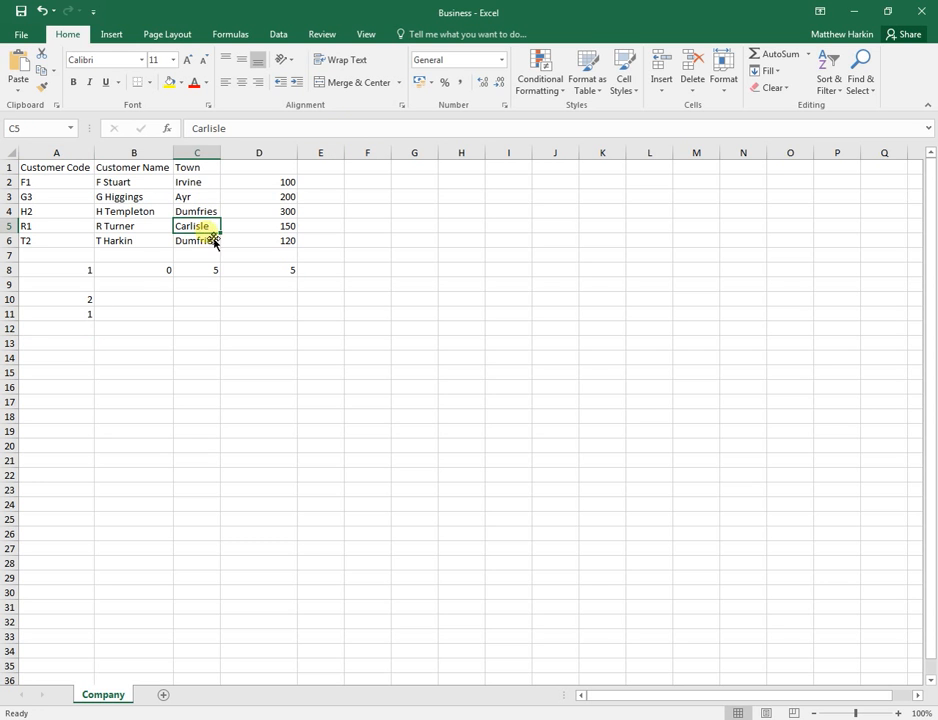
{"action": "left_click", "coordinate": [80, 316]}
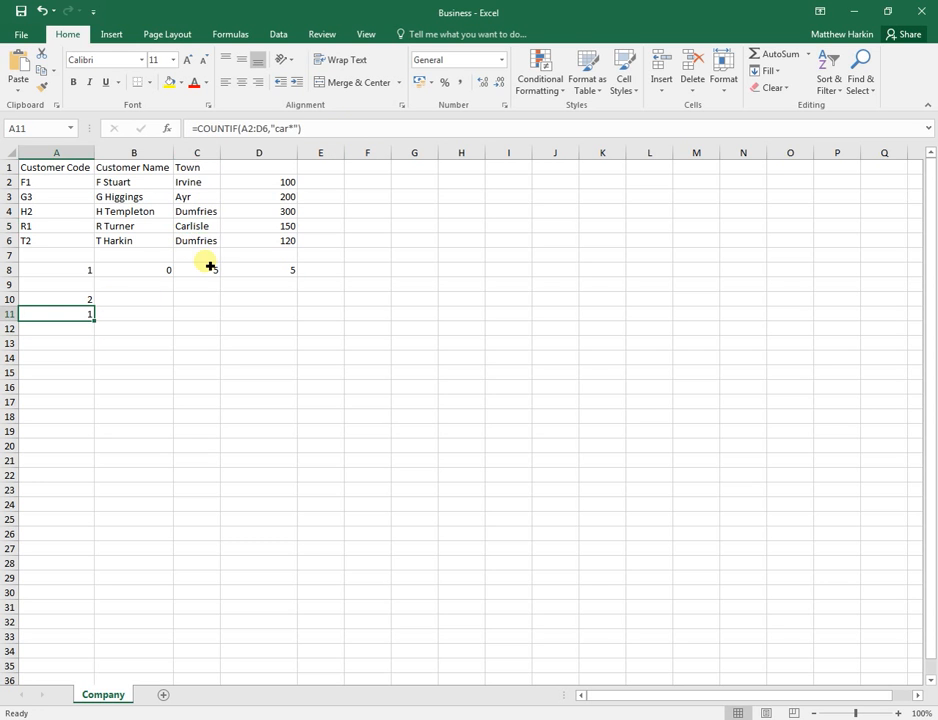
Step: Count the table cells containing the letter h in cell A12 with the formula =COUNTIF(A2:D6,"*h*")
{"action": "left_click", "coordinate": [74, 333]}
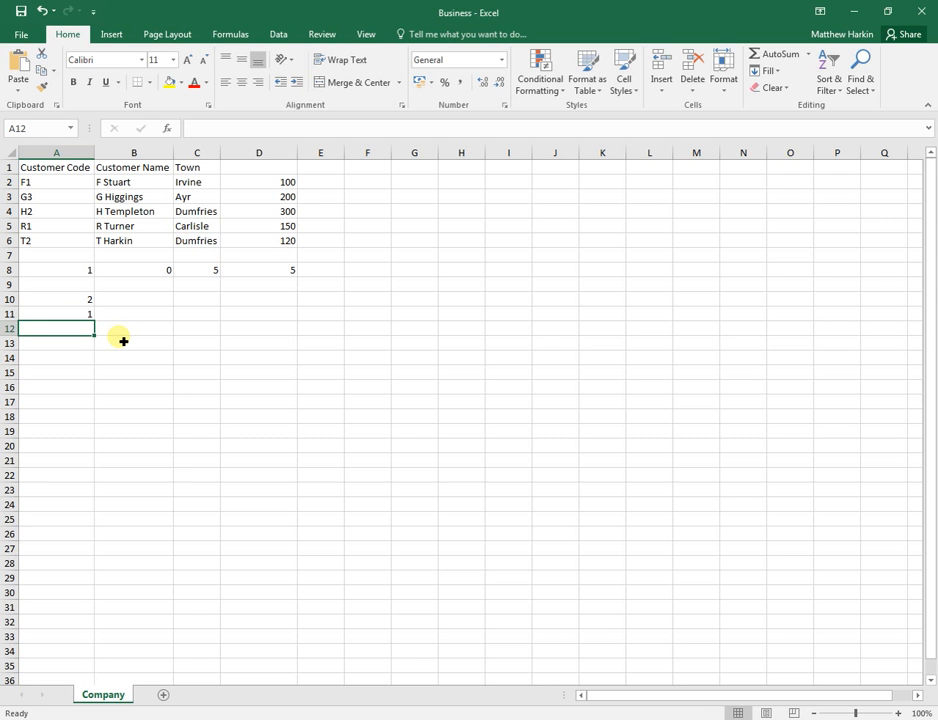
{"action": "type", "text": "=count"}
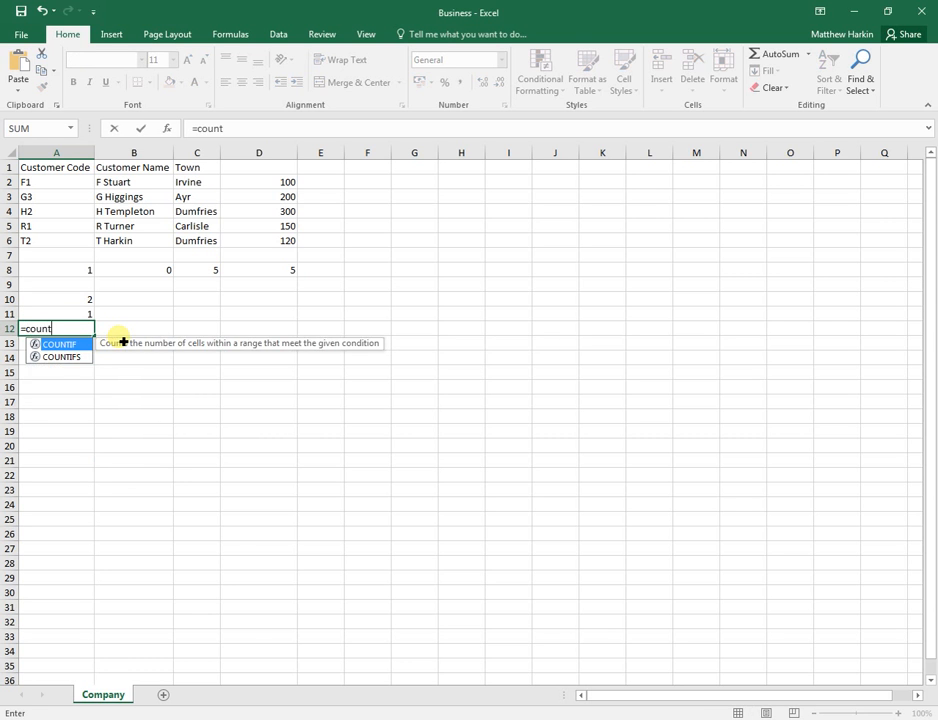
{"action": "type", "text": "if("}
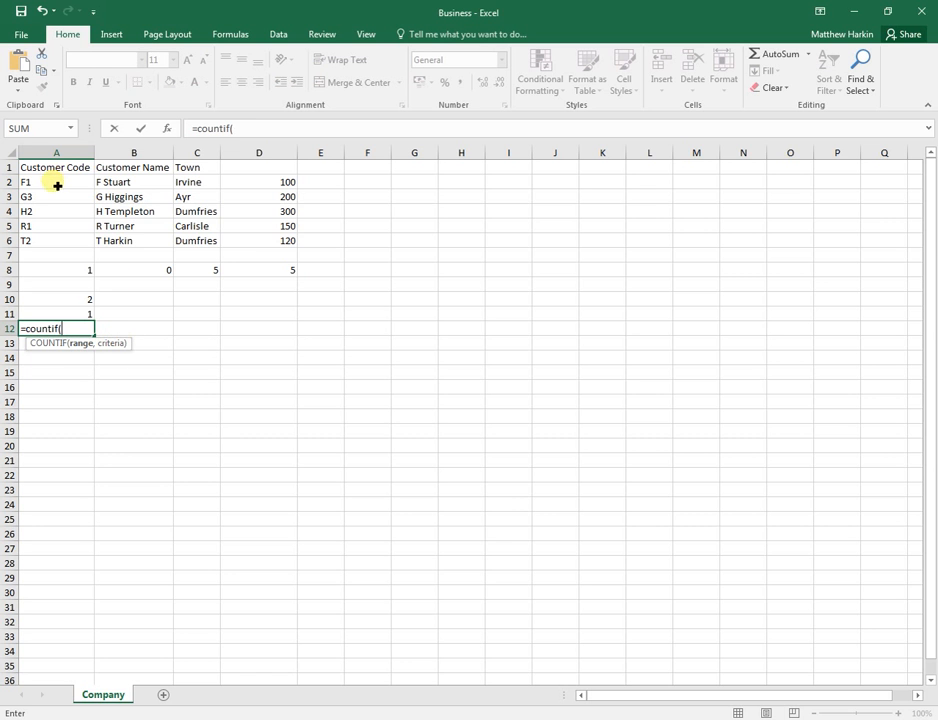
{"action": "left_click_drag", "start_coordinate": [57, 185], "coordinate": [249, 238]}
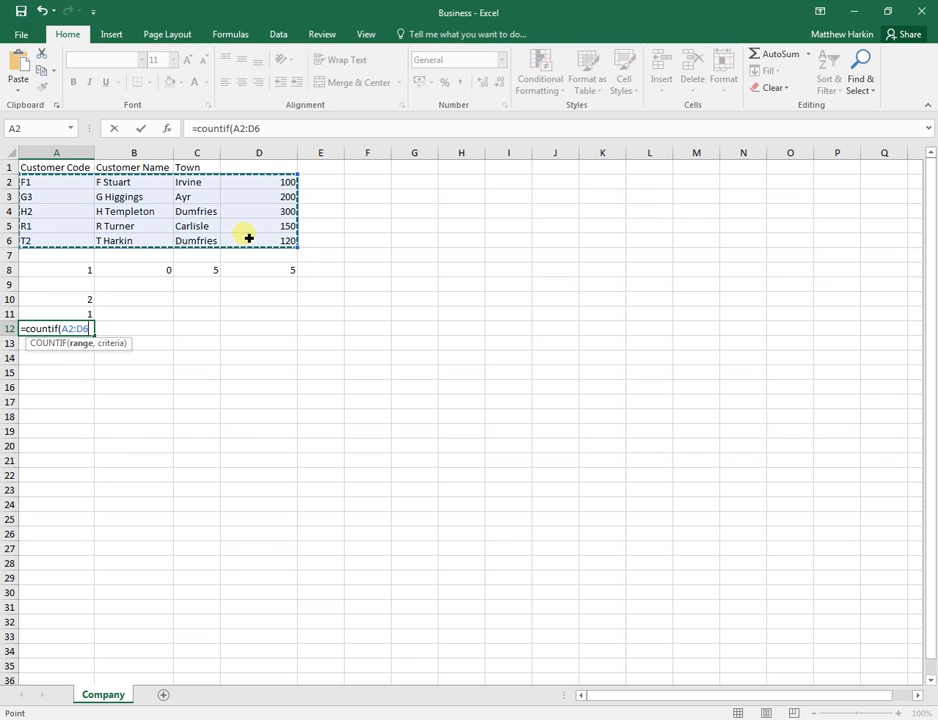
{"action": "type", "text": ",\""}
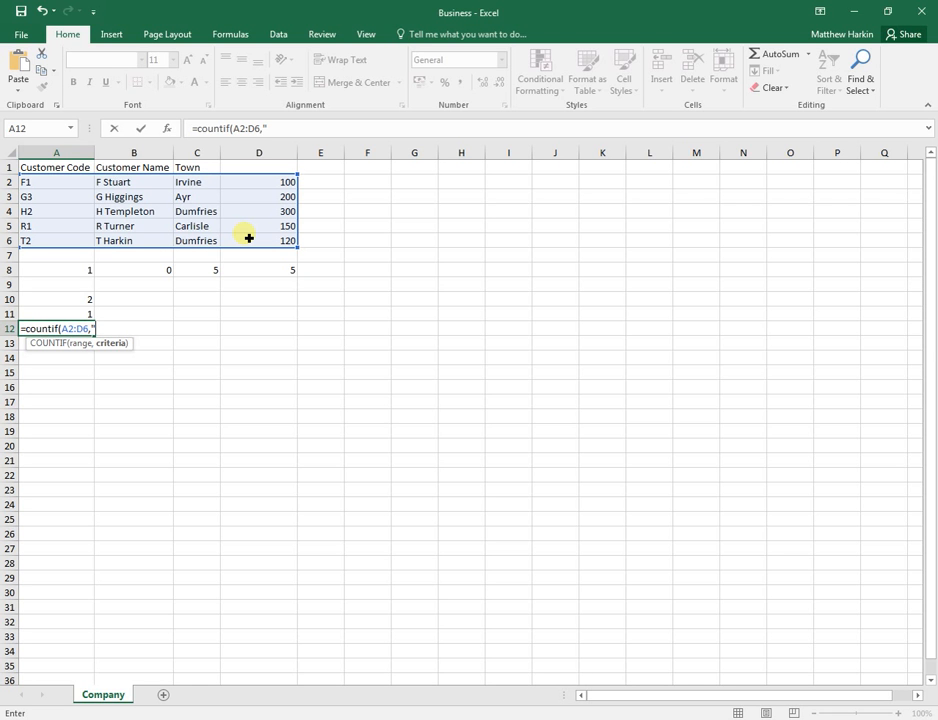
{"action": "type", "text": "*h*"}
{"action": "type", "text": "\")"}
{"action": "key", "text": "Return"}
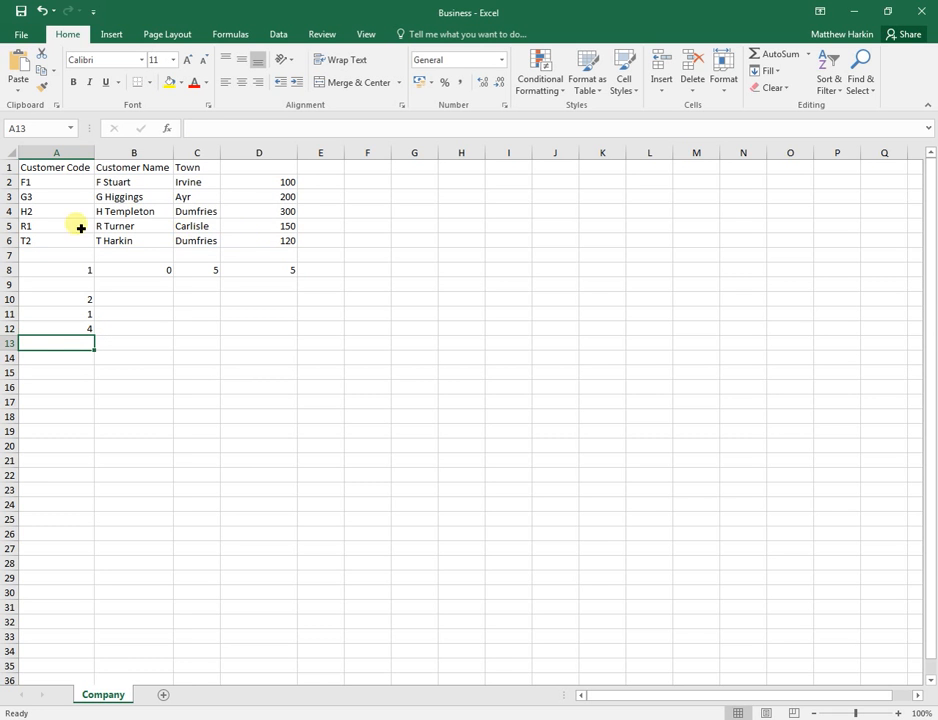
Step: Check cells A4, B3, B4 and B6 against the "*h*" criterion, and return to the empty cell A13
{"action": "left_click", "coordinate": [52, 214]}
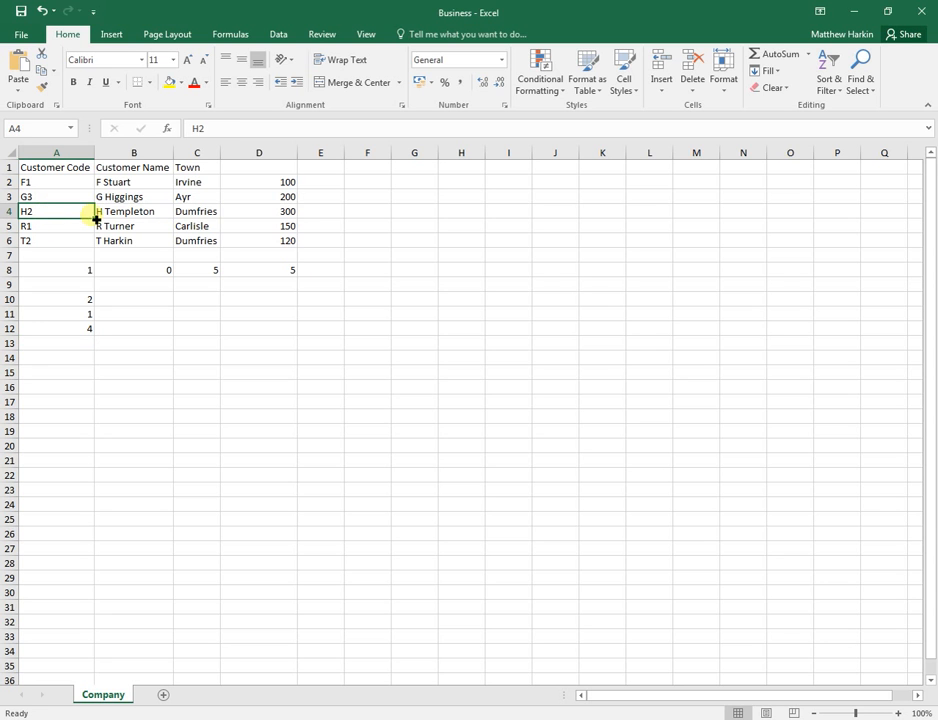
{"action": "left_click", "coordinate": [124, 198]}
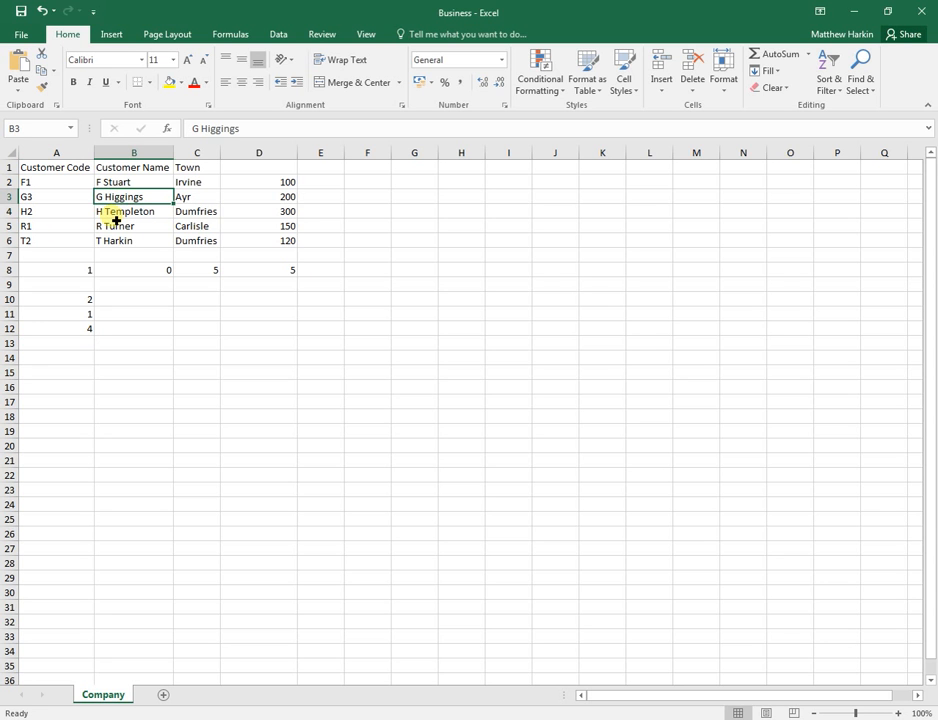
{"action": "left_click", "coordinate": [117, 213]}
{"action": "left_click", "coordinate": [119, 245]}
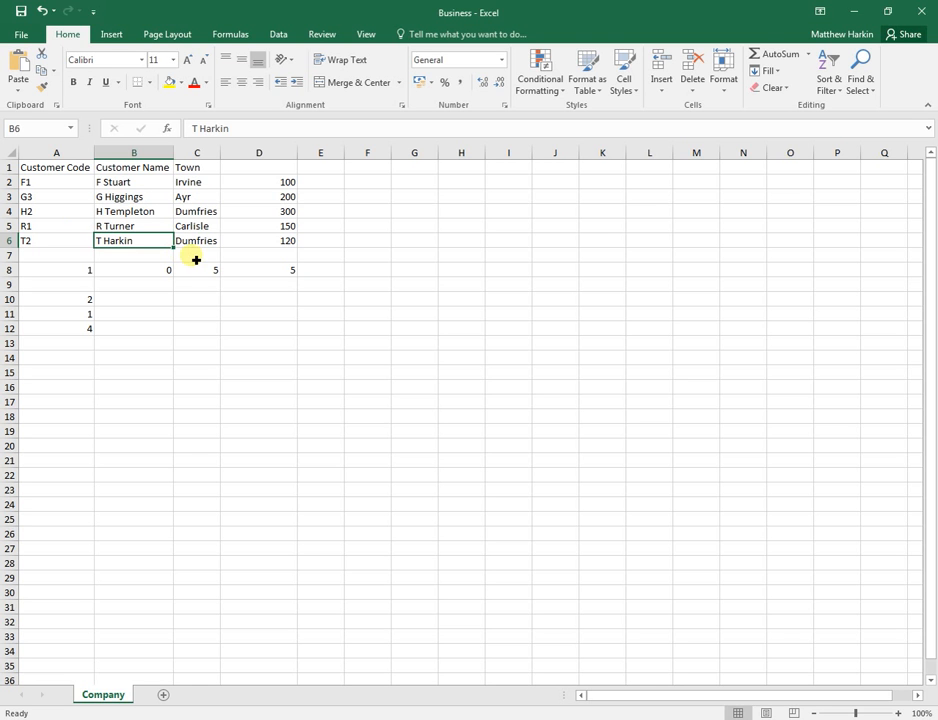
{"action": "left_click", "coordinate": [86, 346]}
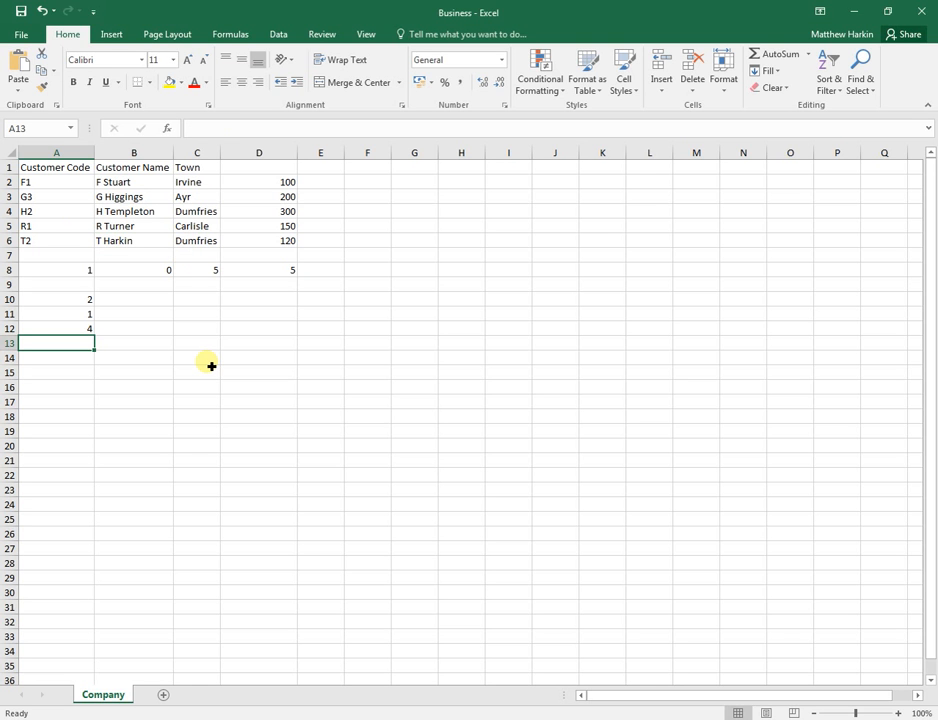